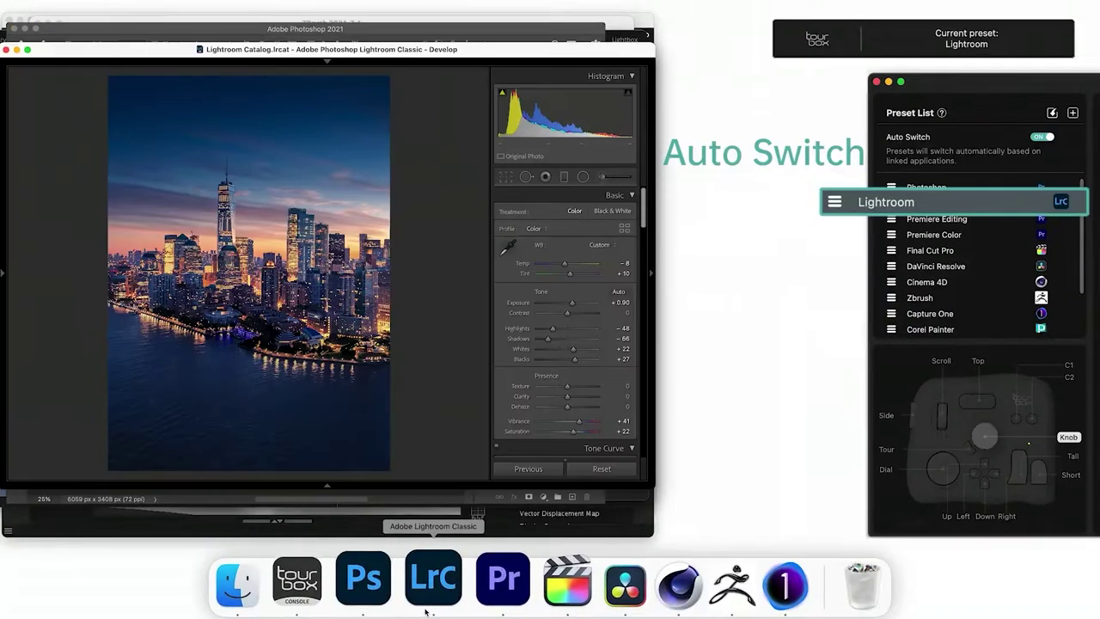
Bring Premiere Pro, Final Cut Pro, then DaVinci Resolve to the front so Auto Switch loads each preset
left_click(482, 608)
left_click(530, 607)
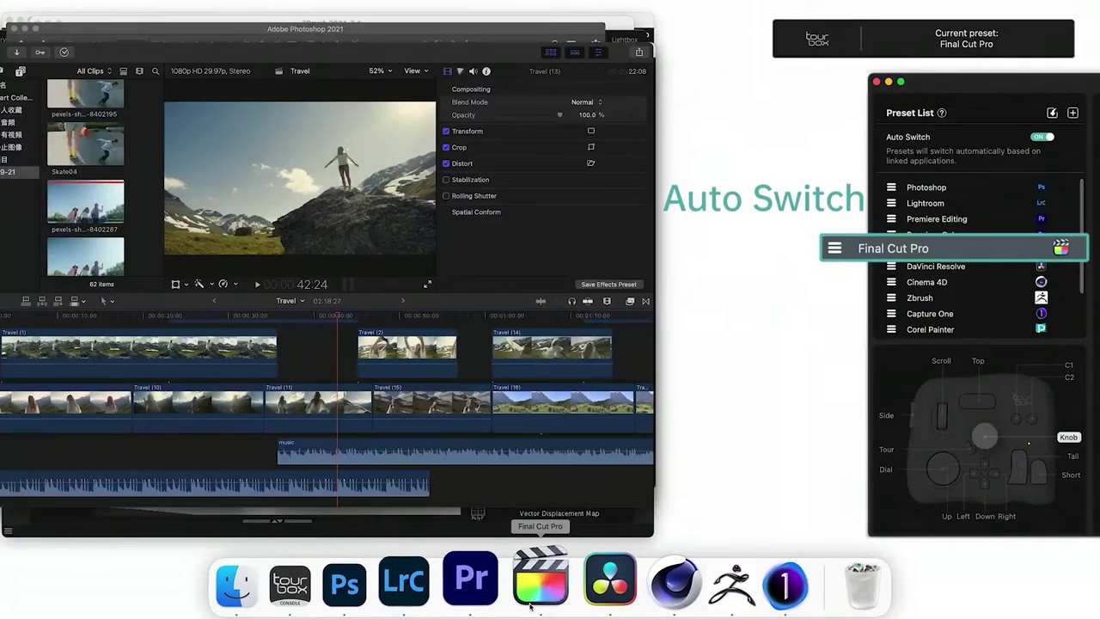
left_click(609, 601)
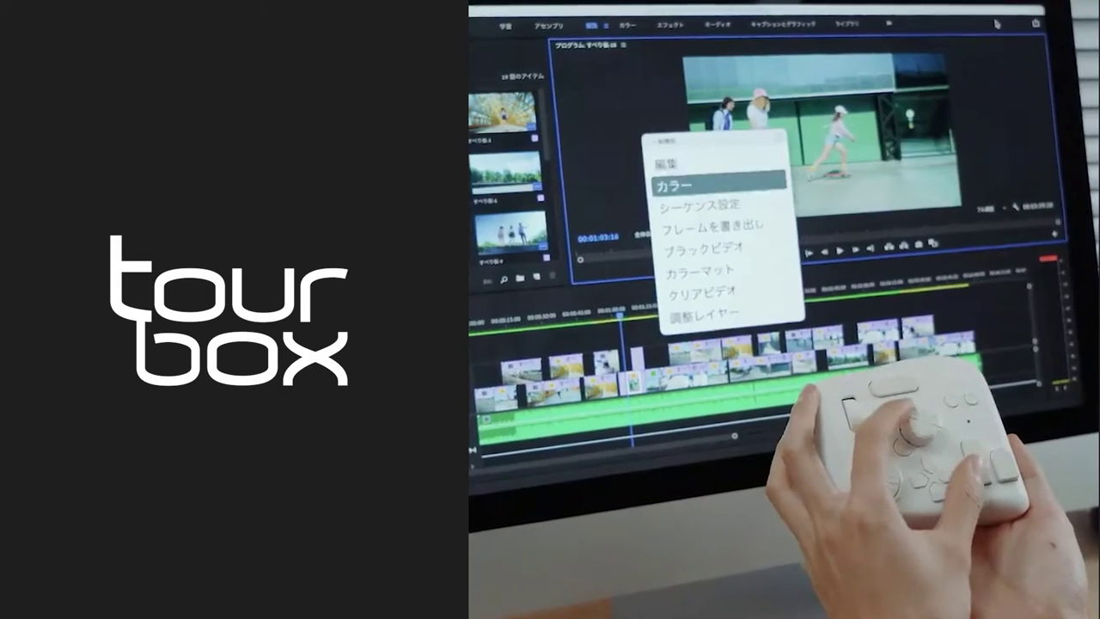
Leave the product footage and return to TourBox Console's Photoshop preset
key("Return")
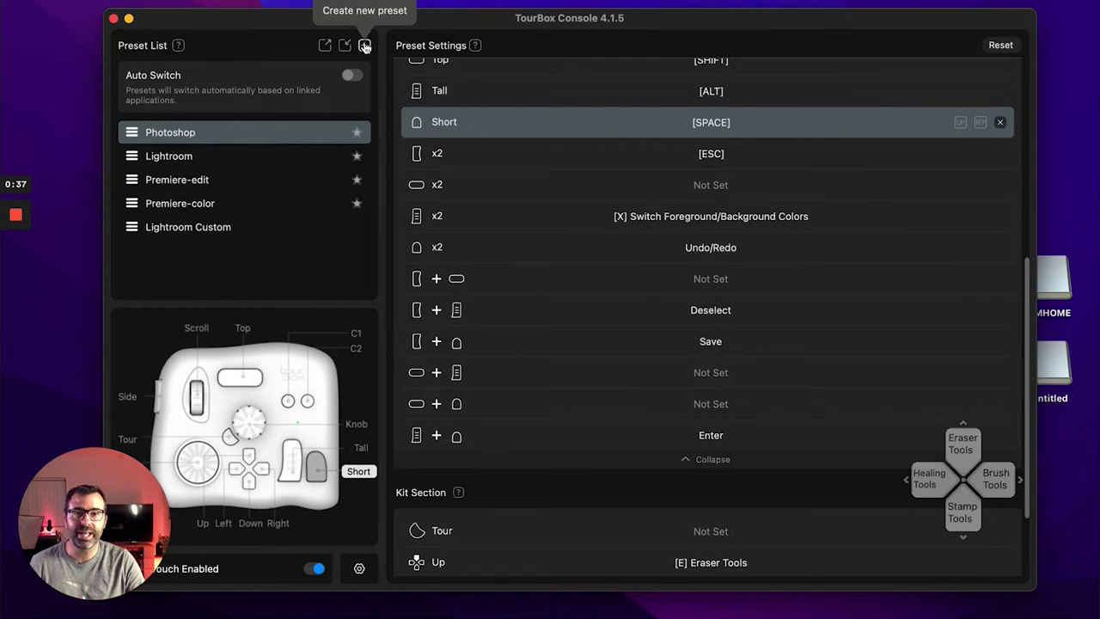
Start creating a new preset with the Create new preset (+) button
left_click(365, 46)
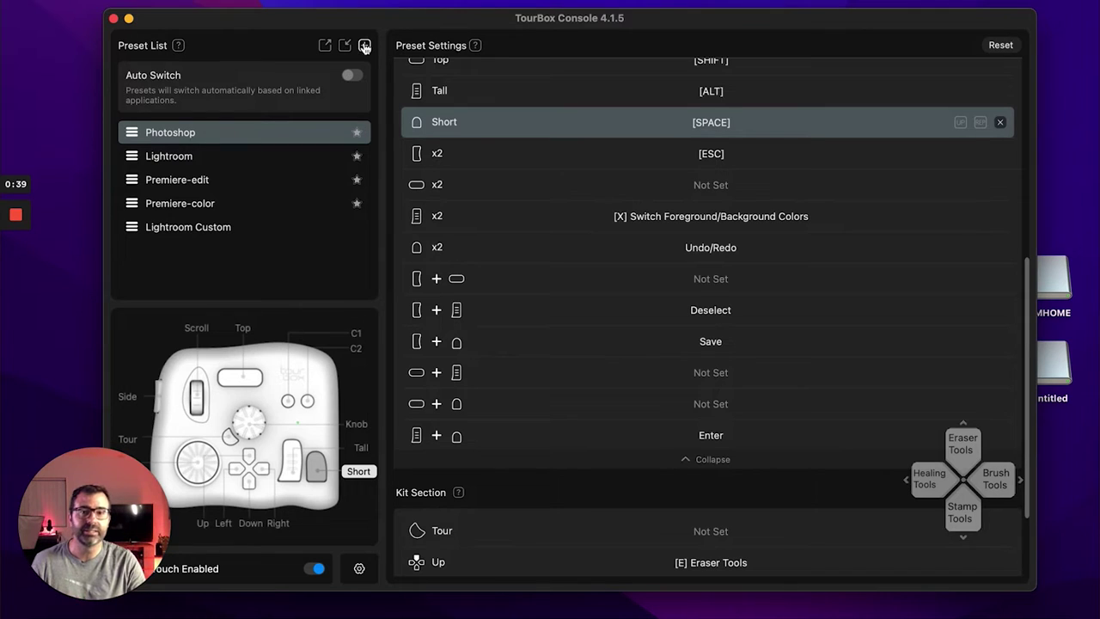
left_click(199, 156)
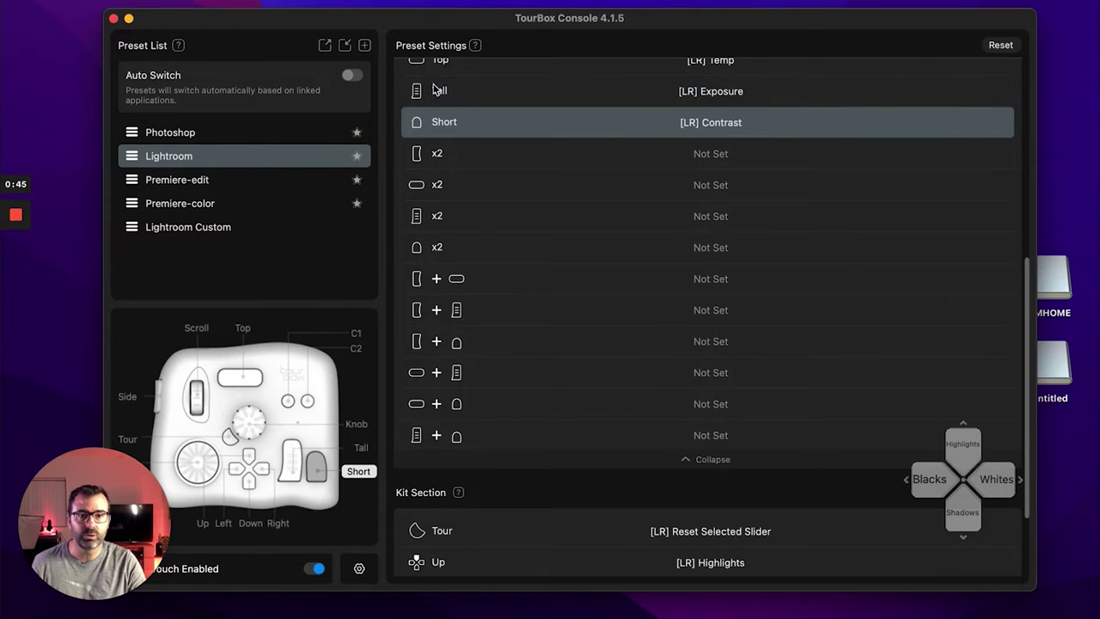
scroll(436, 89, "up", 5)
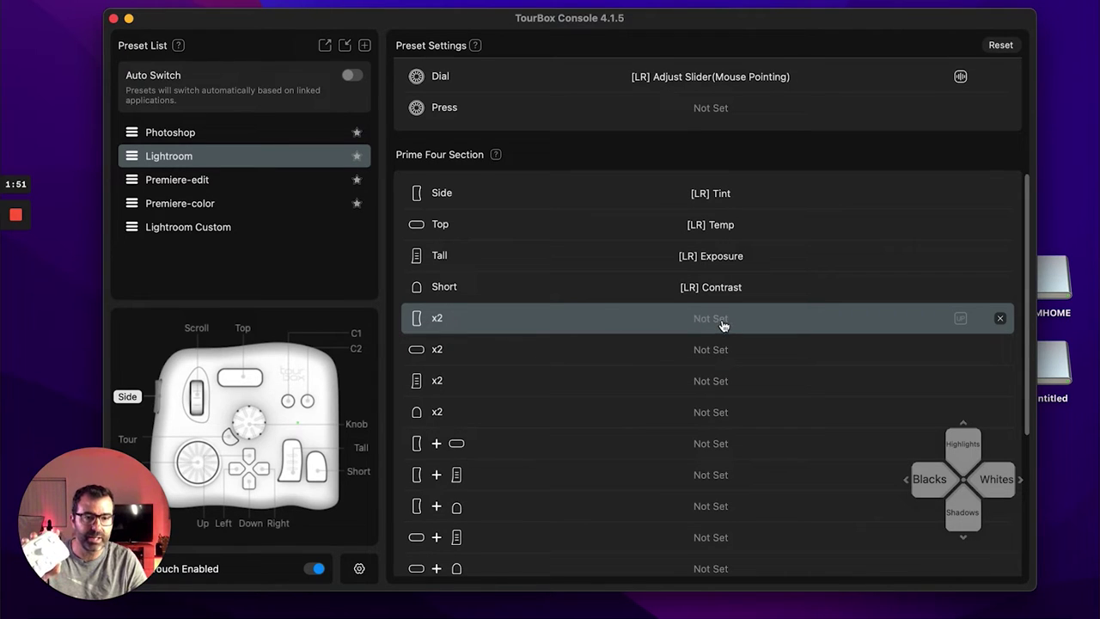
scroll(637, 471, "down", 3)
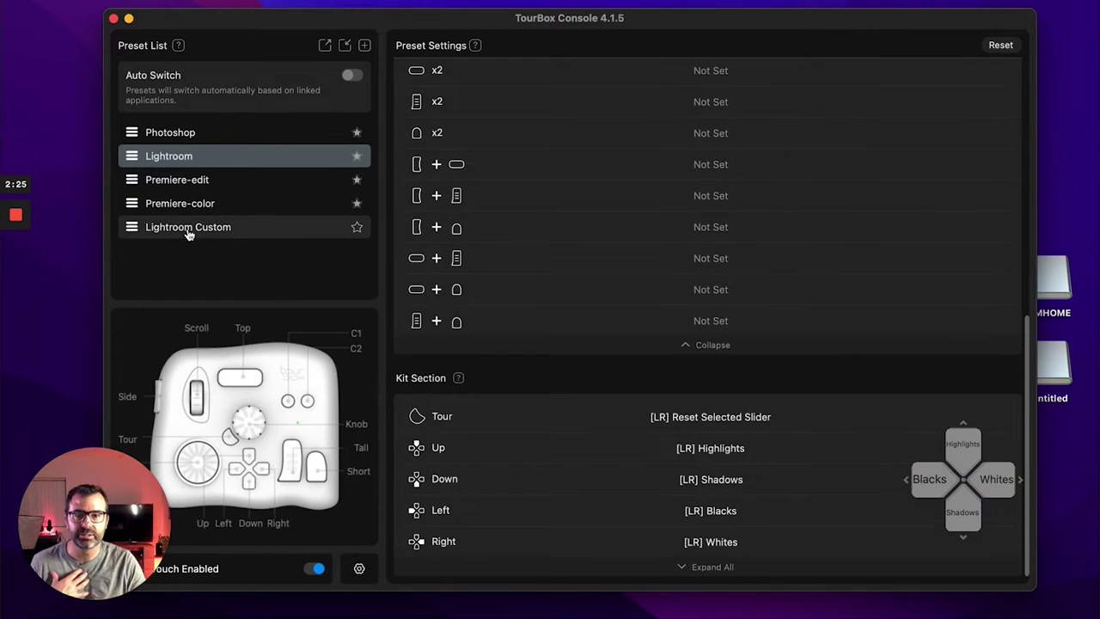
Select Lightroom Custom and open the shortcut editor for the unassigned Tall button in Prime Four Section
left_click(188, 232)
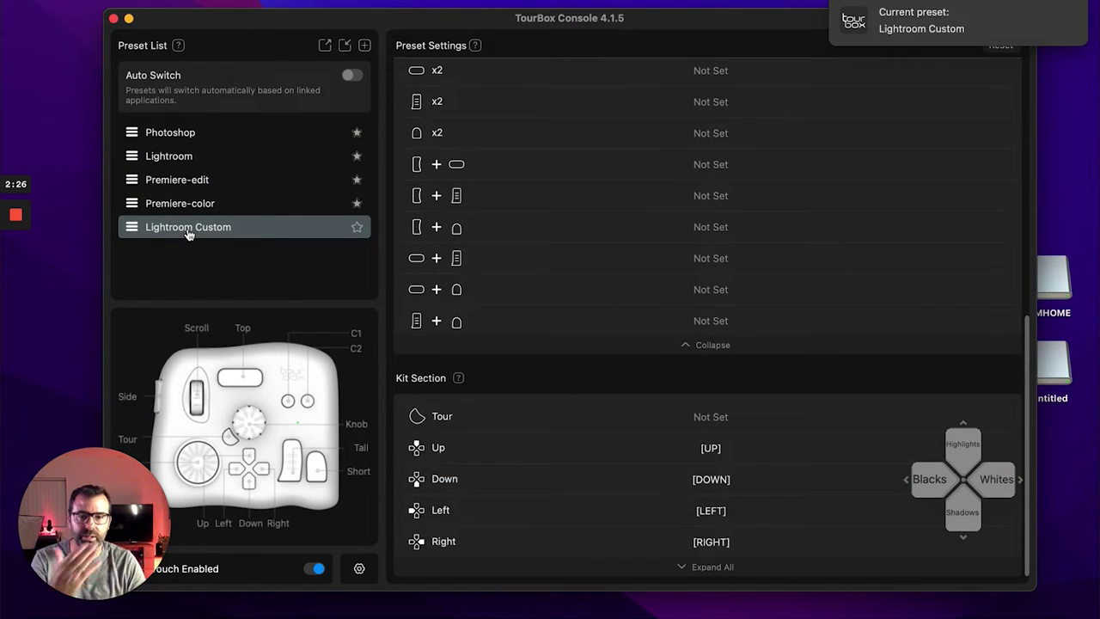
scroll(654, 343, "down", 1)
scroll(688, 376, "down", 1)
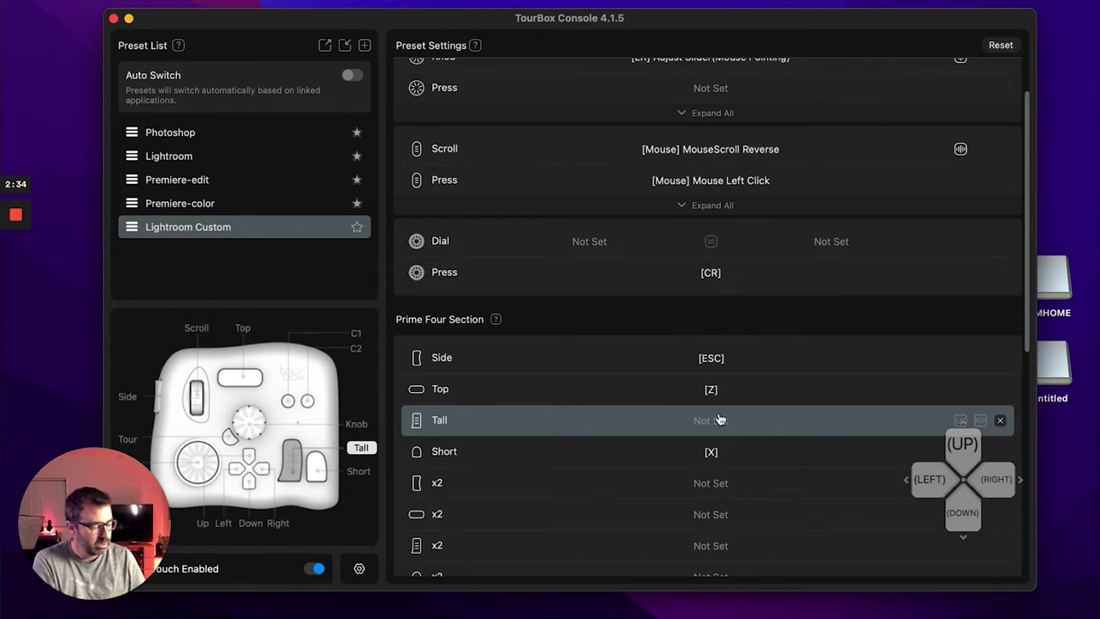
double_click(720, 419)
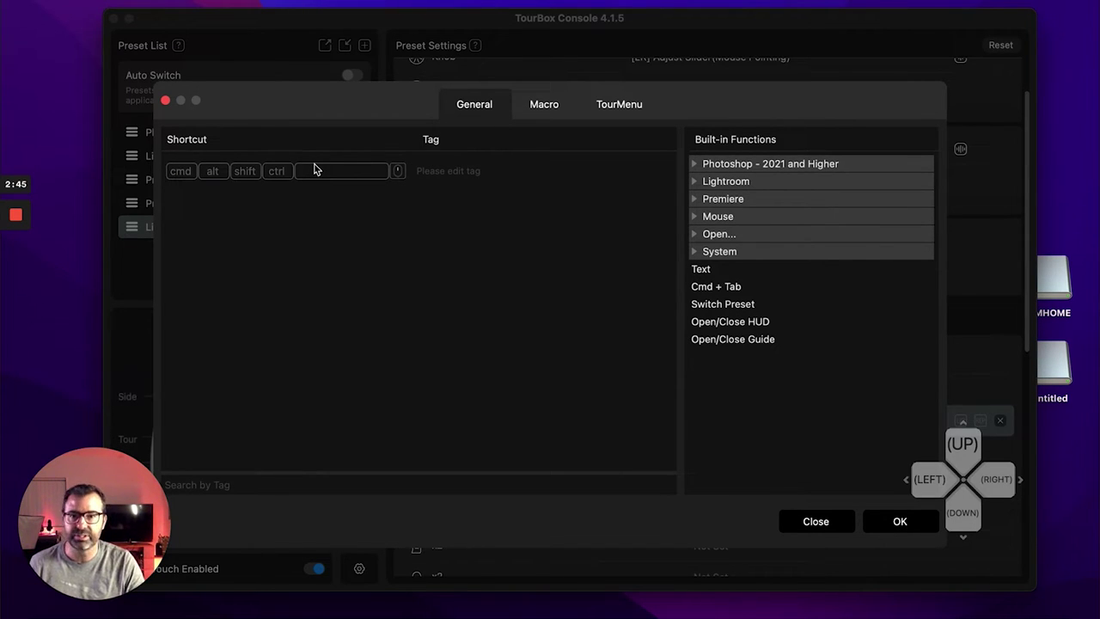
Record Shift+C, then replace it with plain Backspace so the Tall shortcut reads BS
key("shift")
key("c")
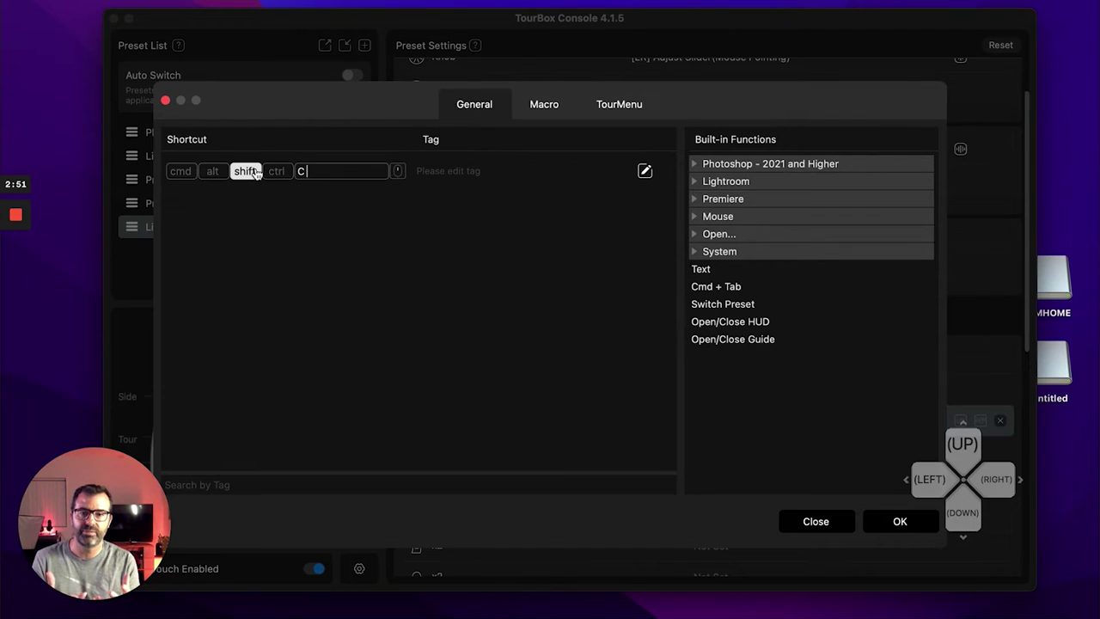
key("BackSpace")
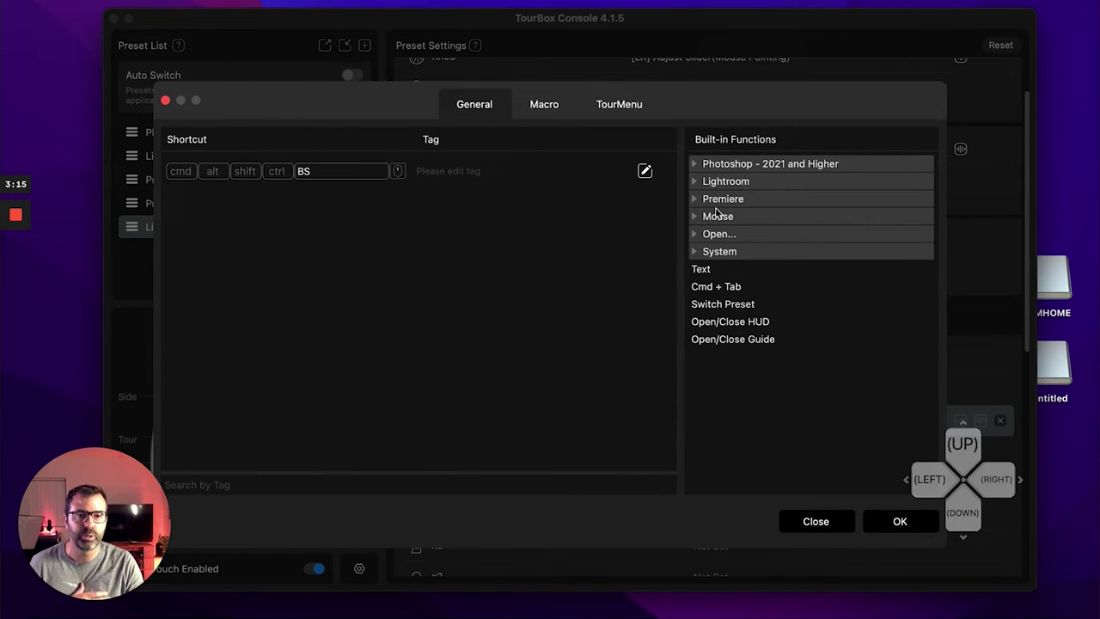
Expand the System built-in functions, then switch to the Mouse group
left_click(696, 251)
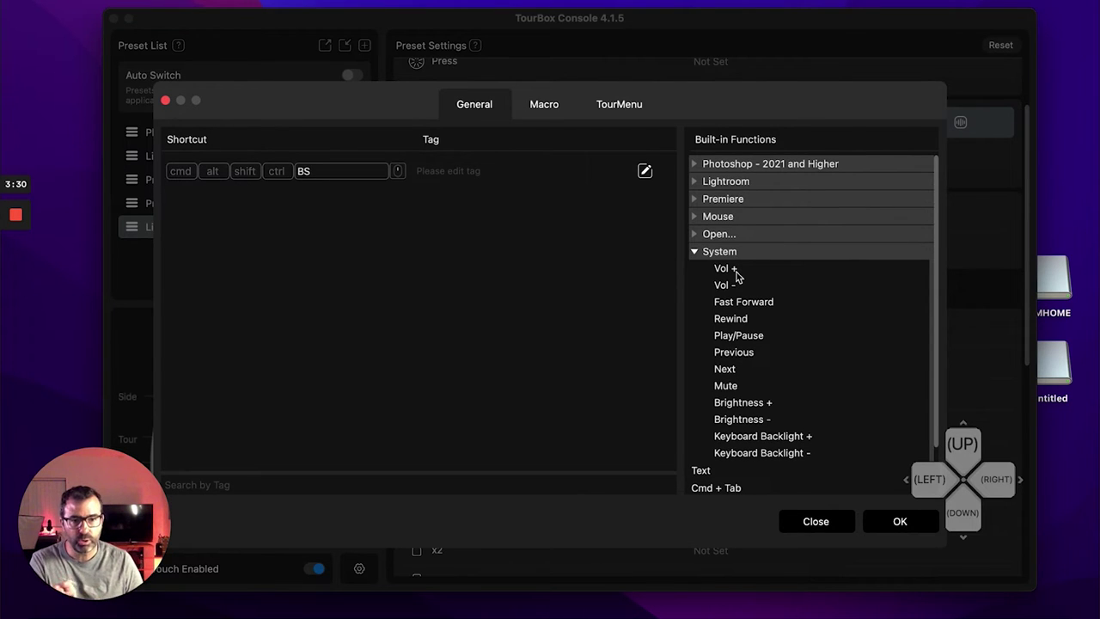
left_click(700, 219)
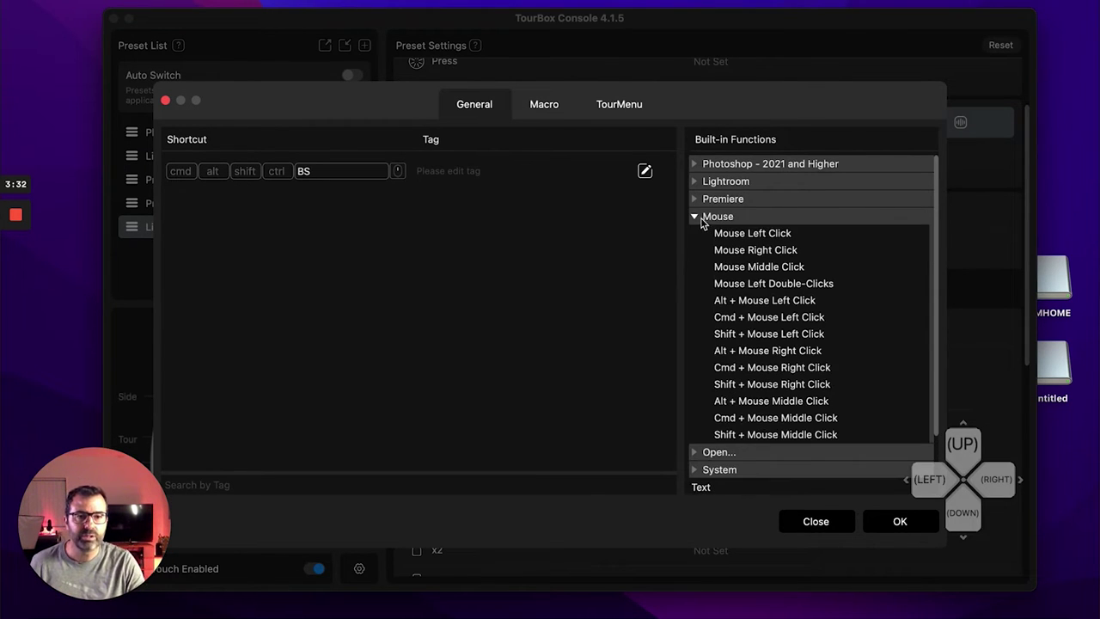
Browse the Photoshop 2021+ Tool functions, then close the editor unsaved, leaving Tall Not Set
left_click(695, 164)
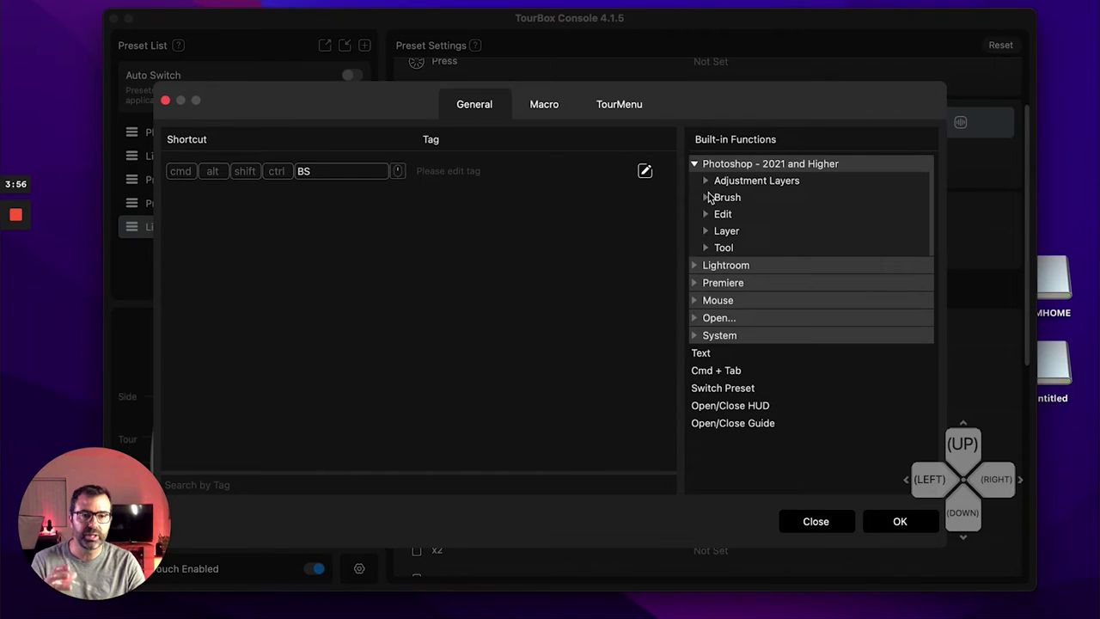
left_click(707, 249)
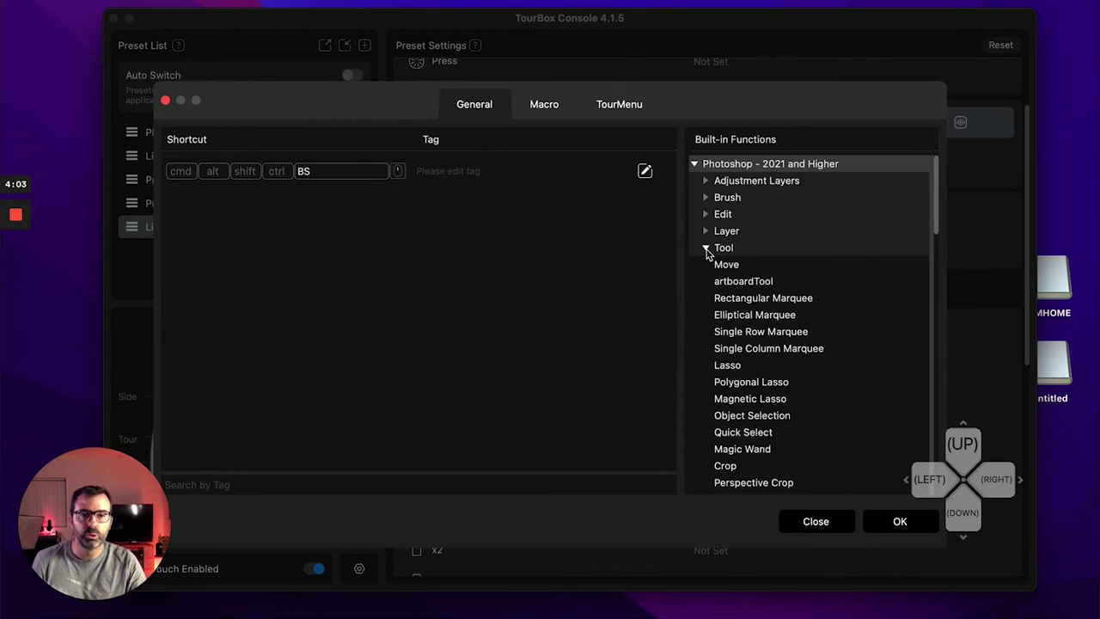
scroll(834, 384, "down", 3)
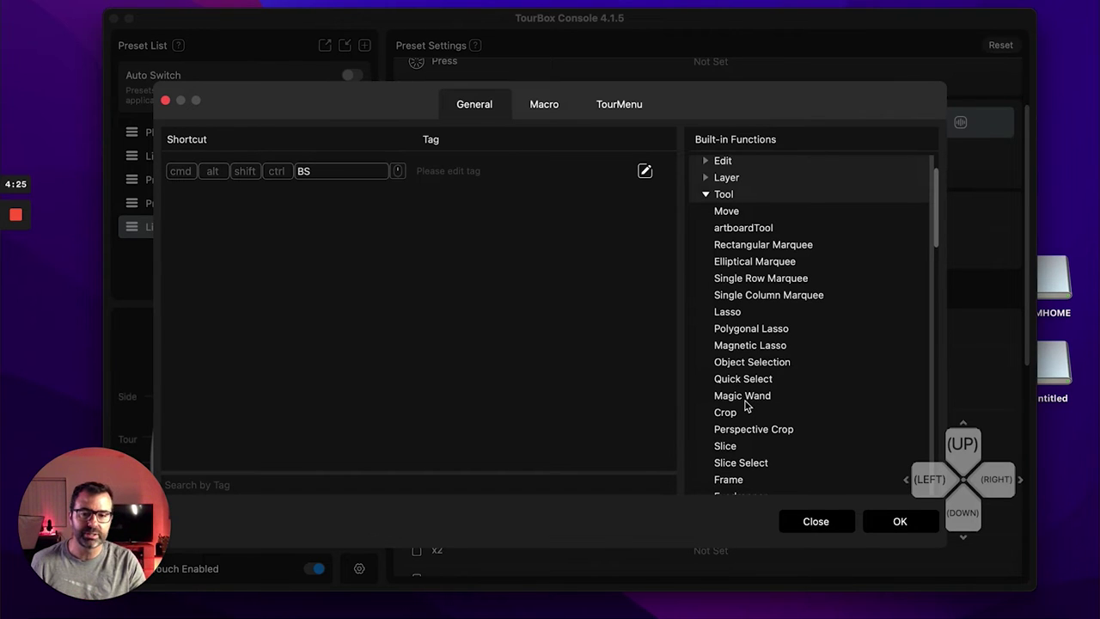
left_click(821, 521)
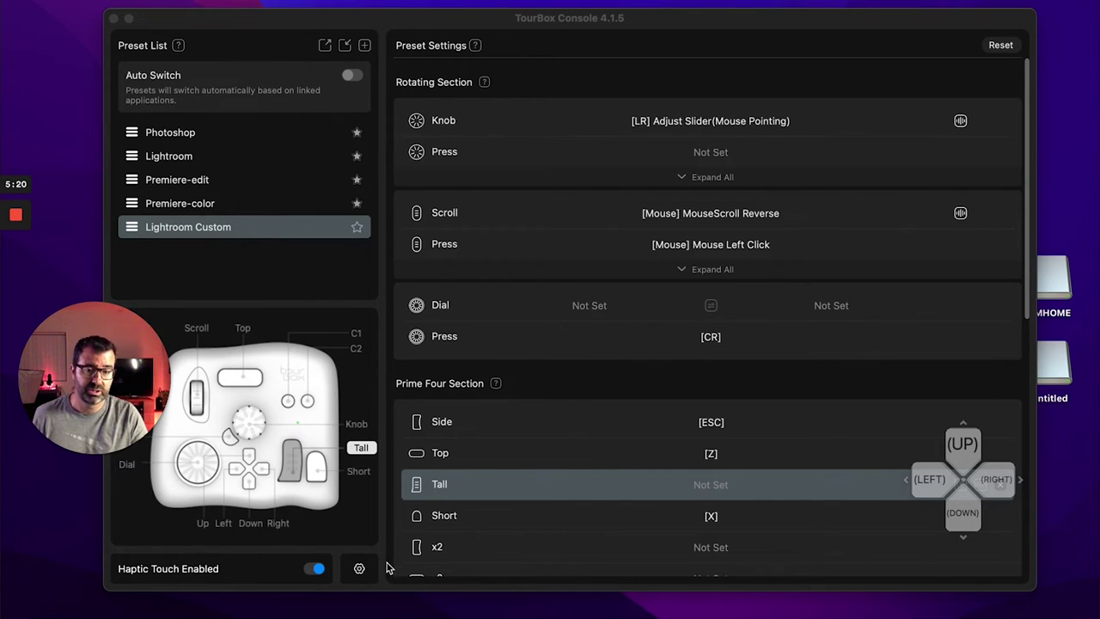
left_click(363, 571)
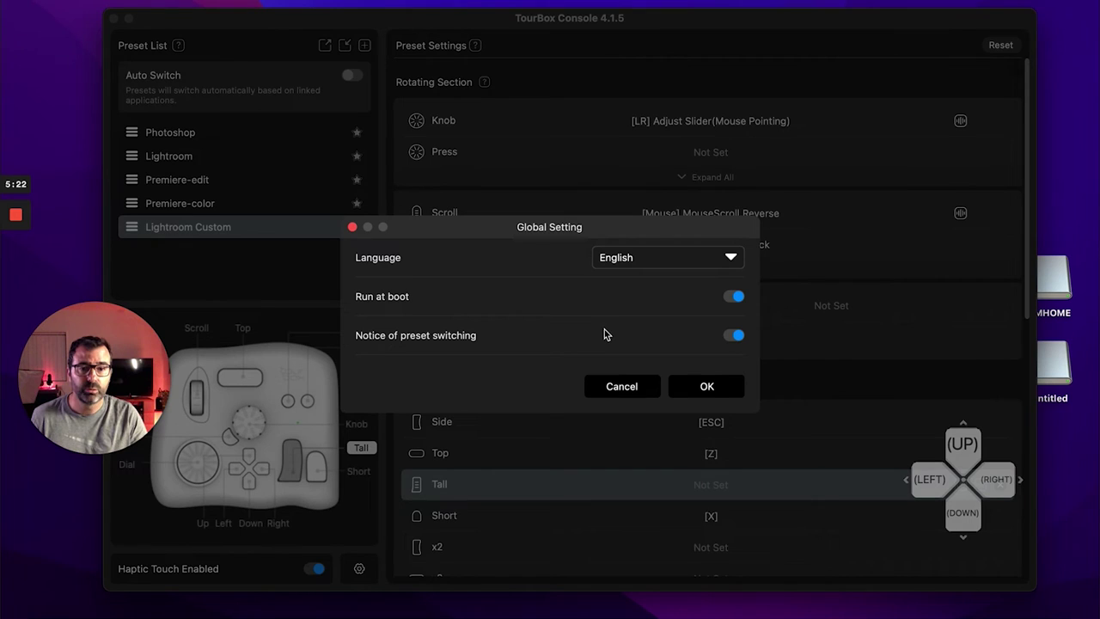
left_click(626, 387)
left_click(924, 483)
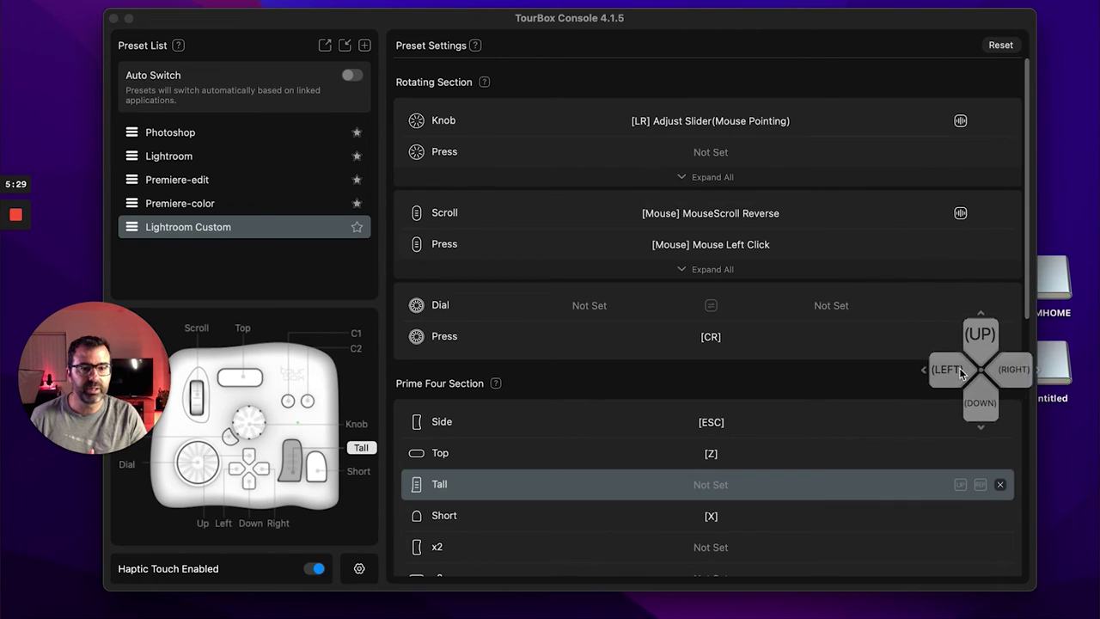
left_click(459, 131)
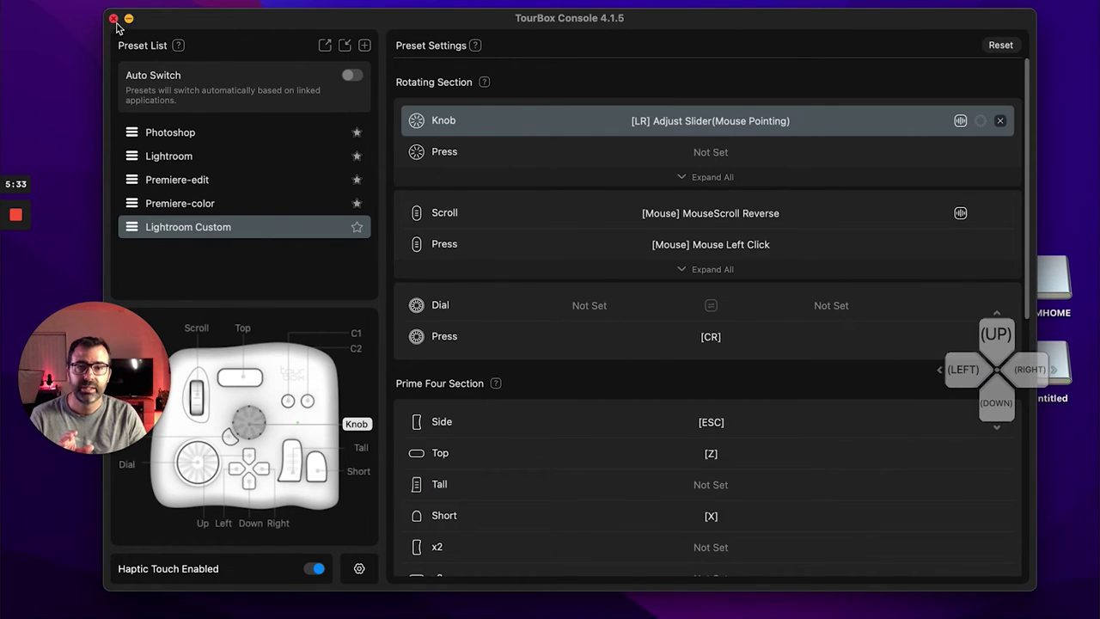
Move the console window aside and back, and reposition the arrow HUD overlay
left_click_drag(157, 26, 174, 585)
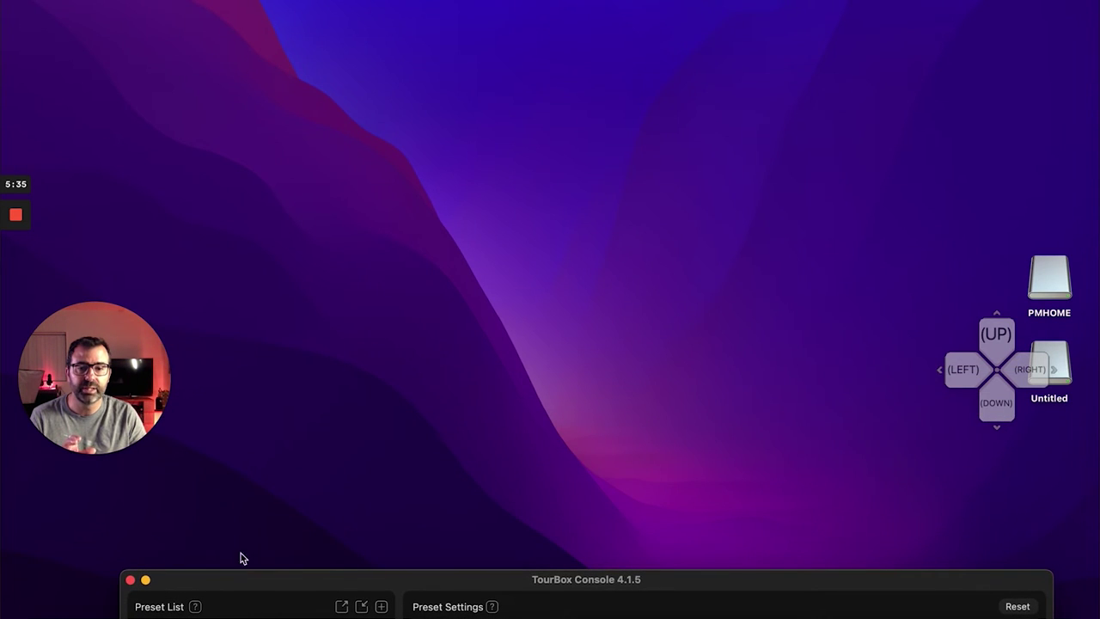
left_click_drag(997, 393, 970, 341)
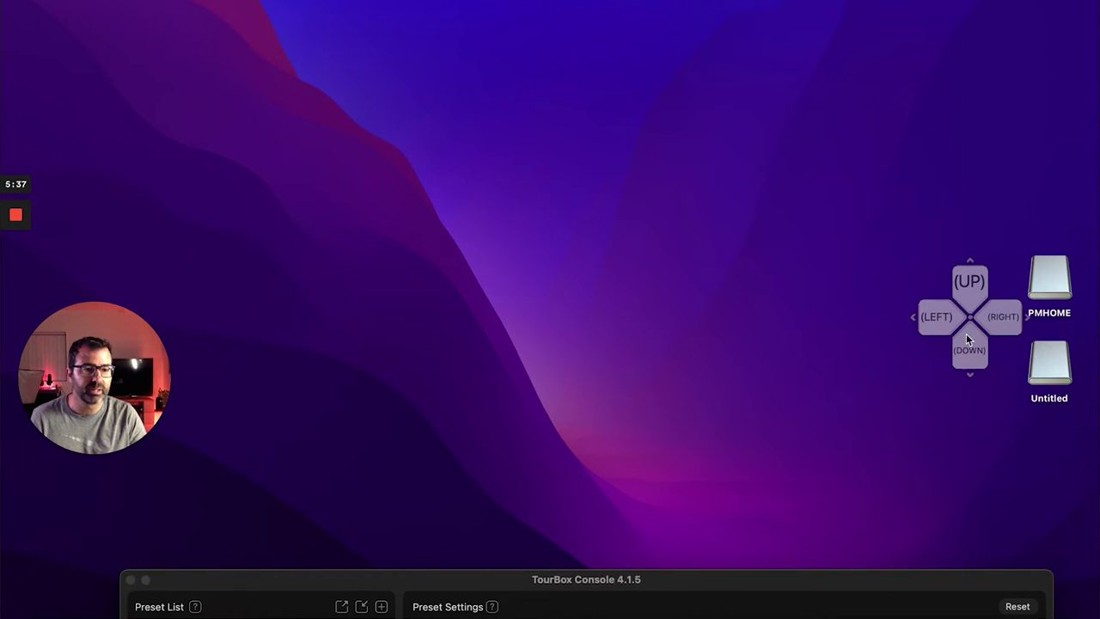
left_click_drag(852, 588, 812, 21)
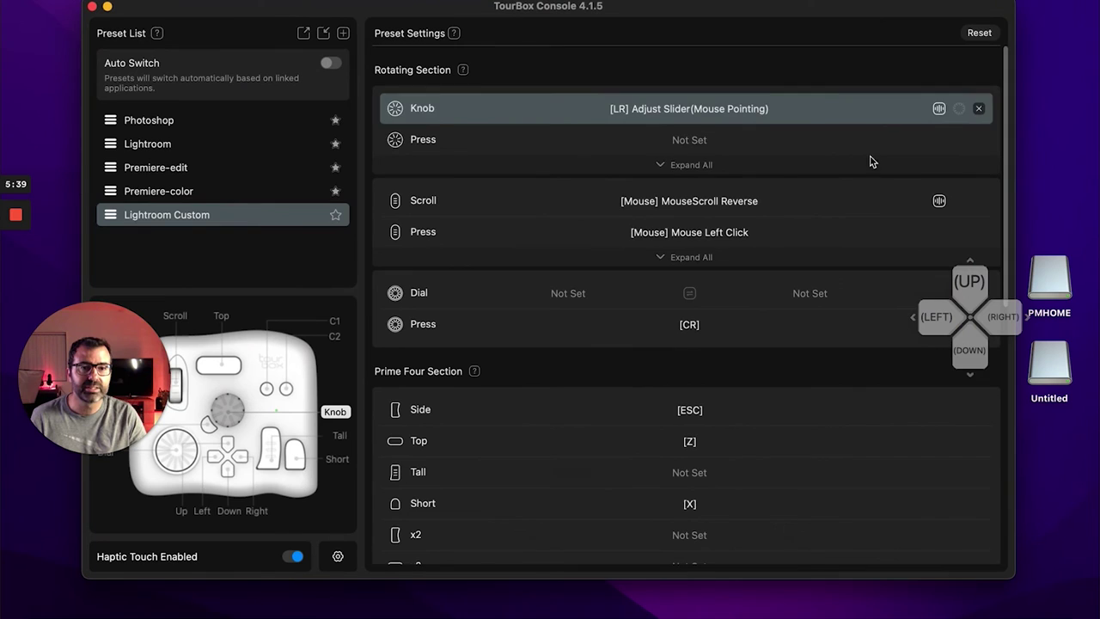
left_click_drag(966, 306, 980, 311)
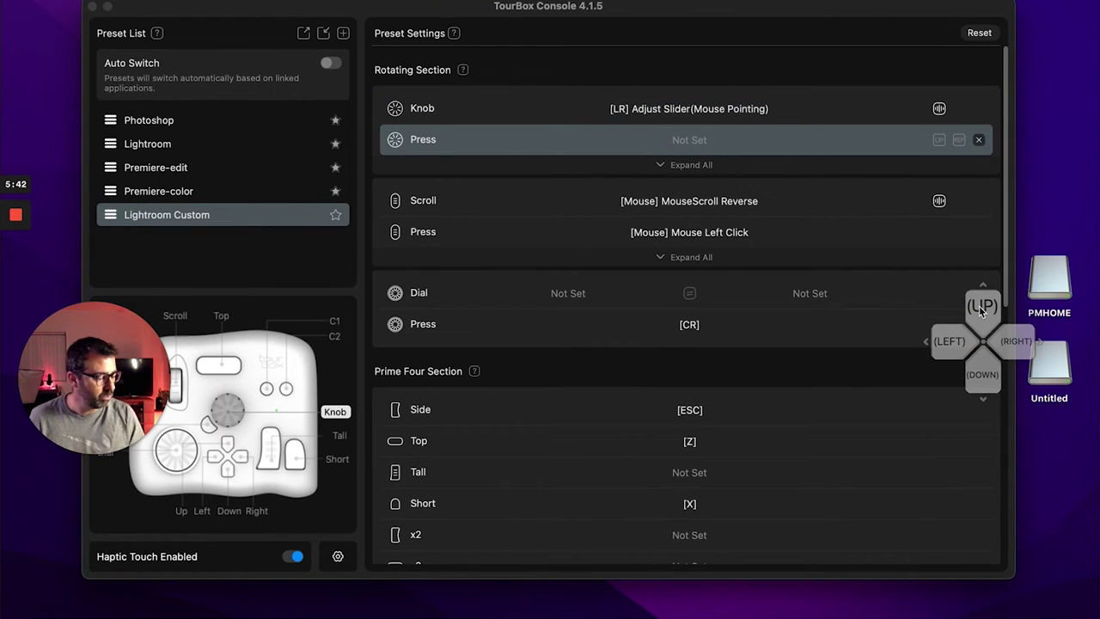
Press Down twice to show the Kit Section's arrow assignments on the HUD
key("Down")
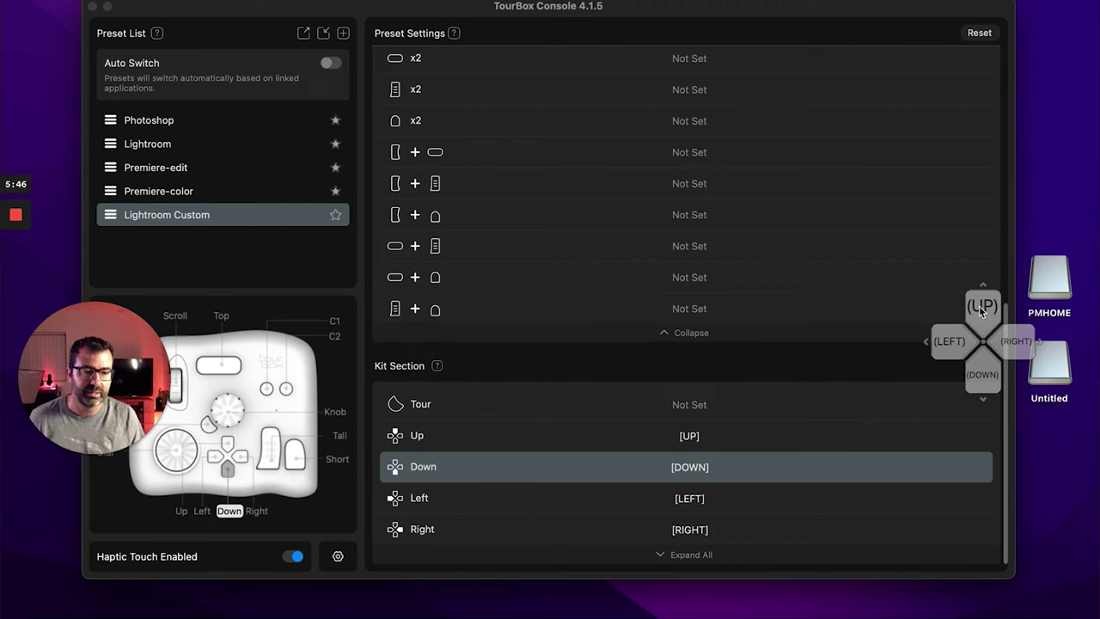
key("Down")
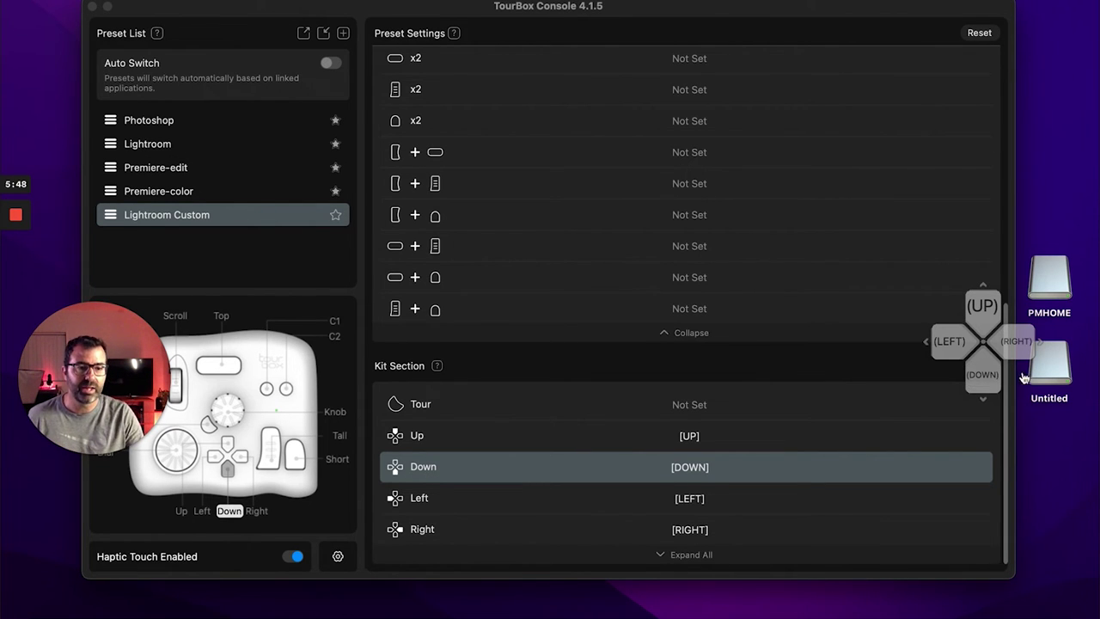
mouse_move(985, 405)
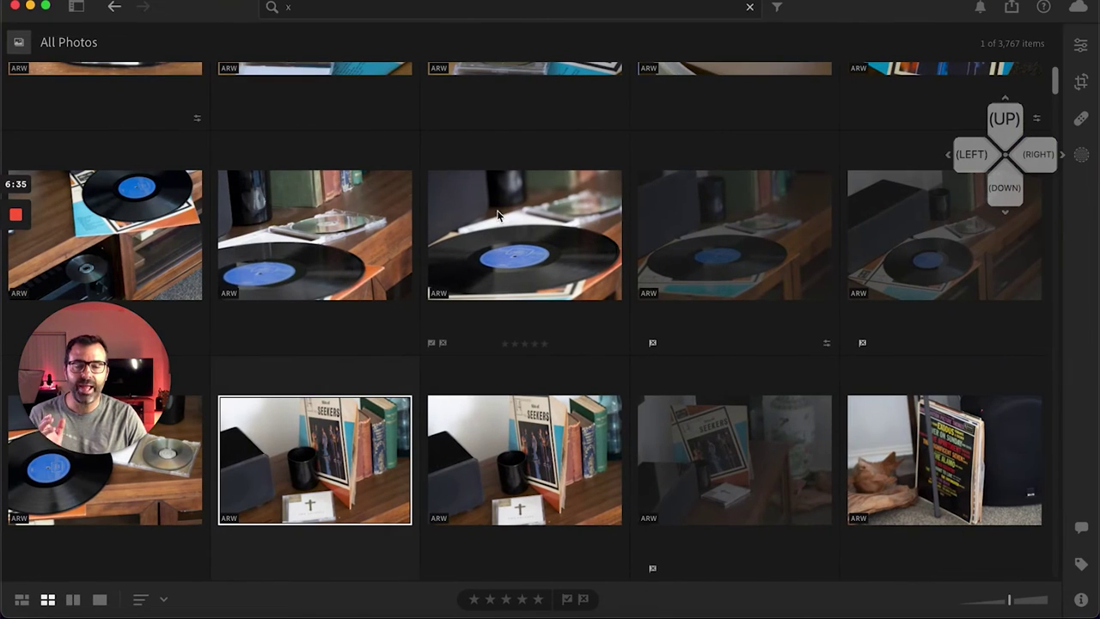
Select the vinyl record photo, then move the selection down, left, right and up around the grid
left_click(516, 248)
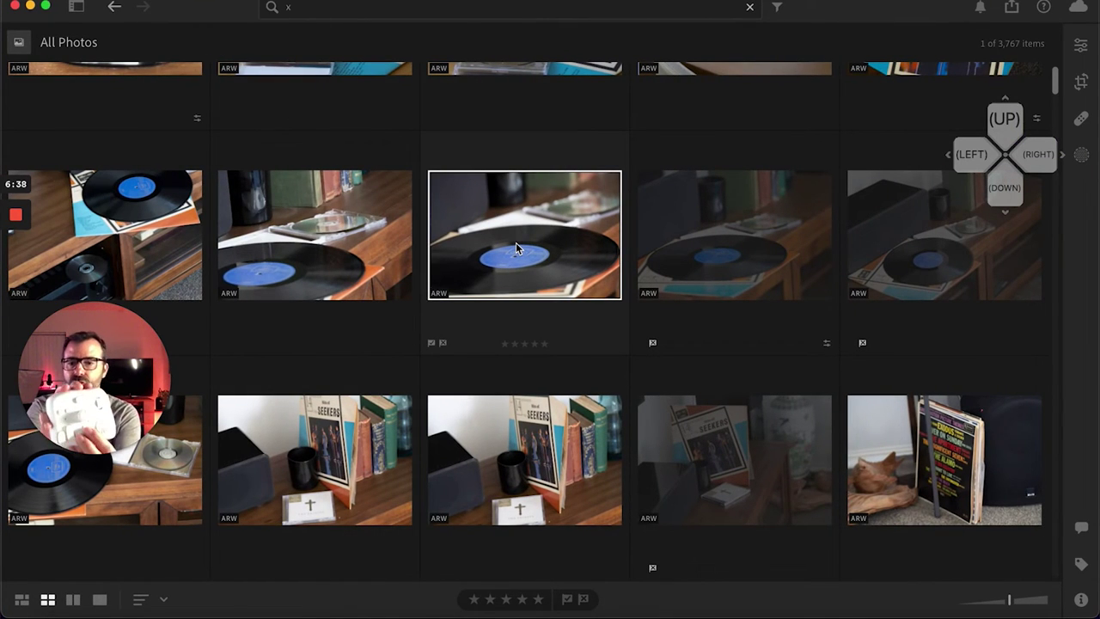
key("Down")
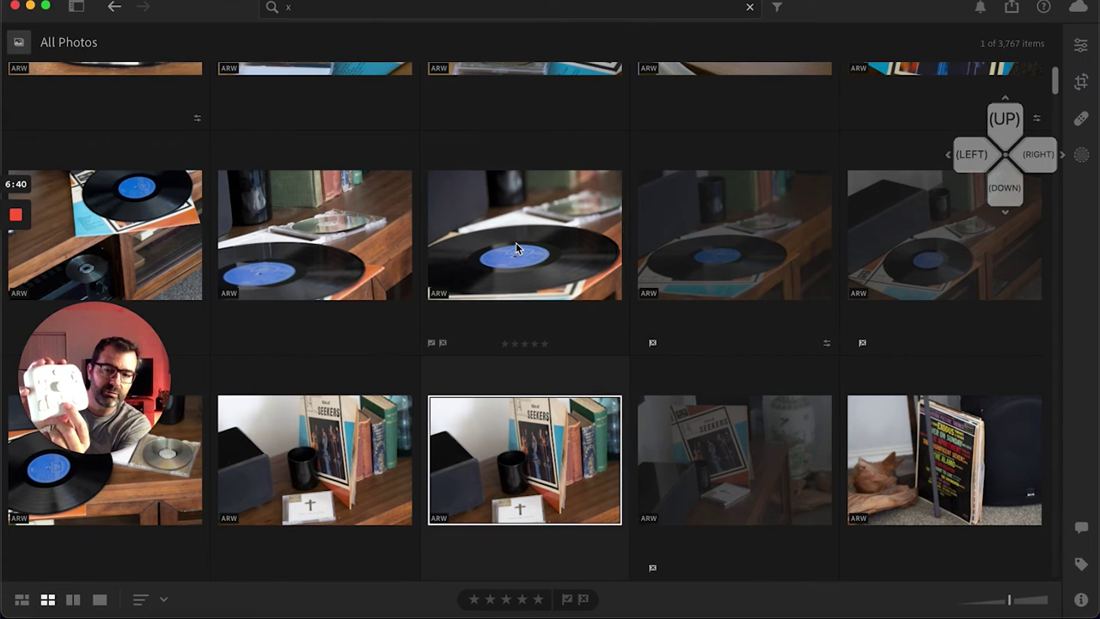
key("Left")
key("Right")
key("Up")
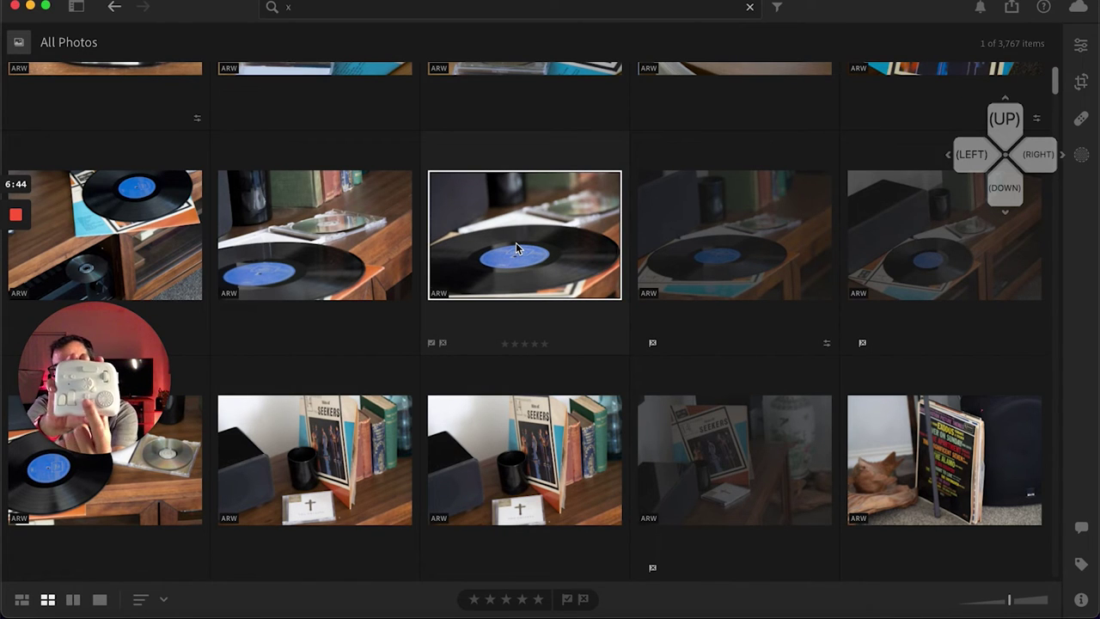
key("Up")
key("Down")
key("Down")
key("Down")
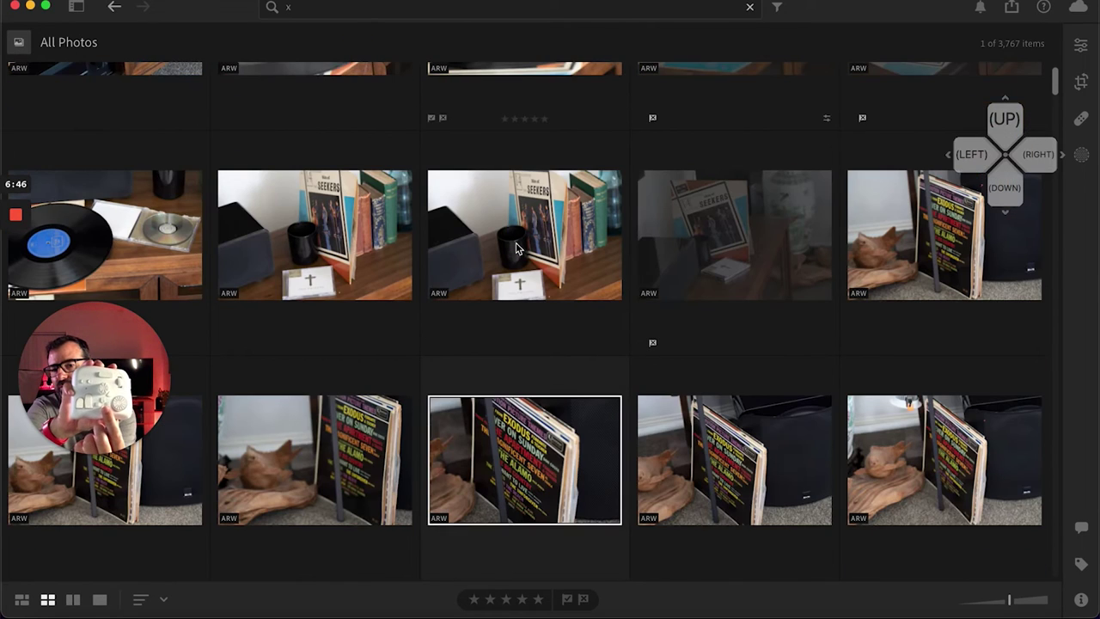
key("Up")
key("Up")
key("Up")
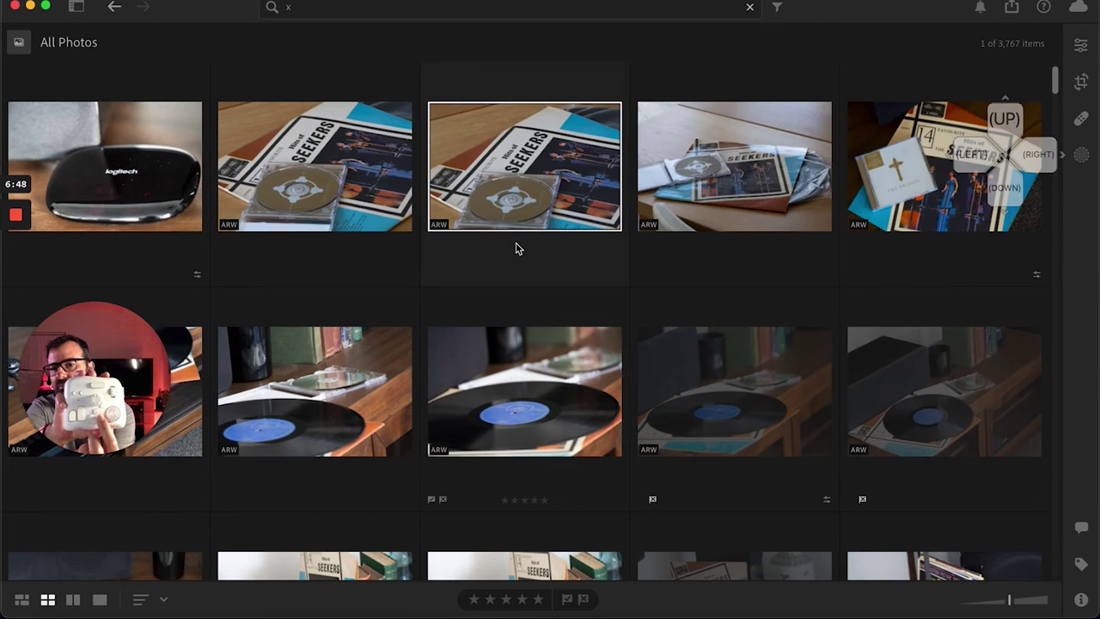
key("Down")
key("Left")
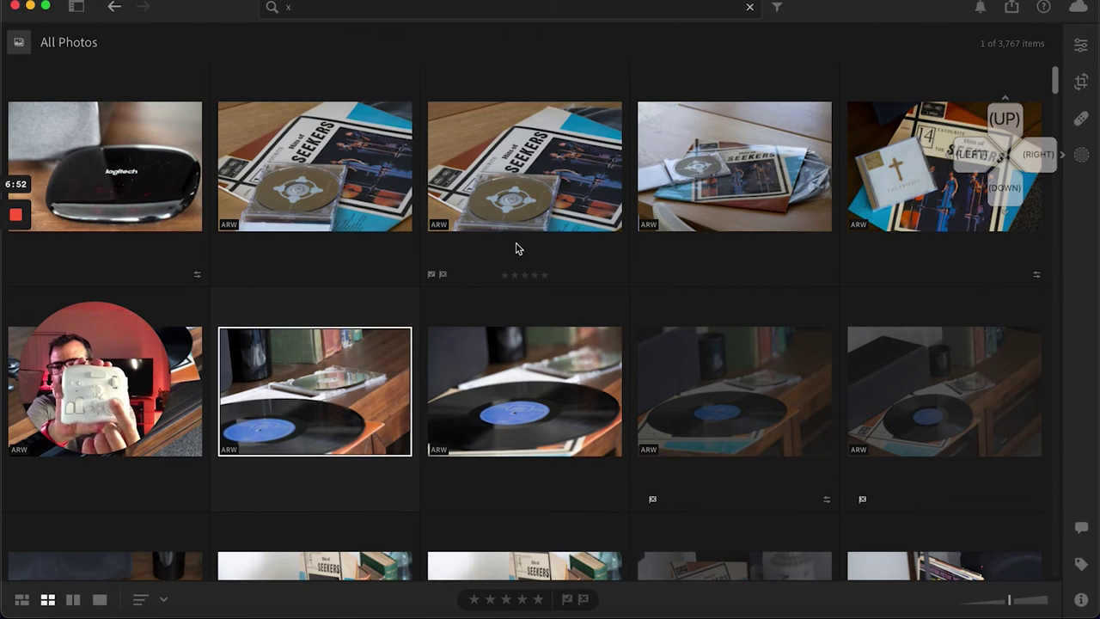
Open the vinyl photo in Detail view with D, then go right twice and left once
key("d")
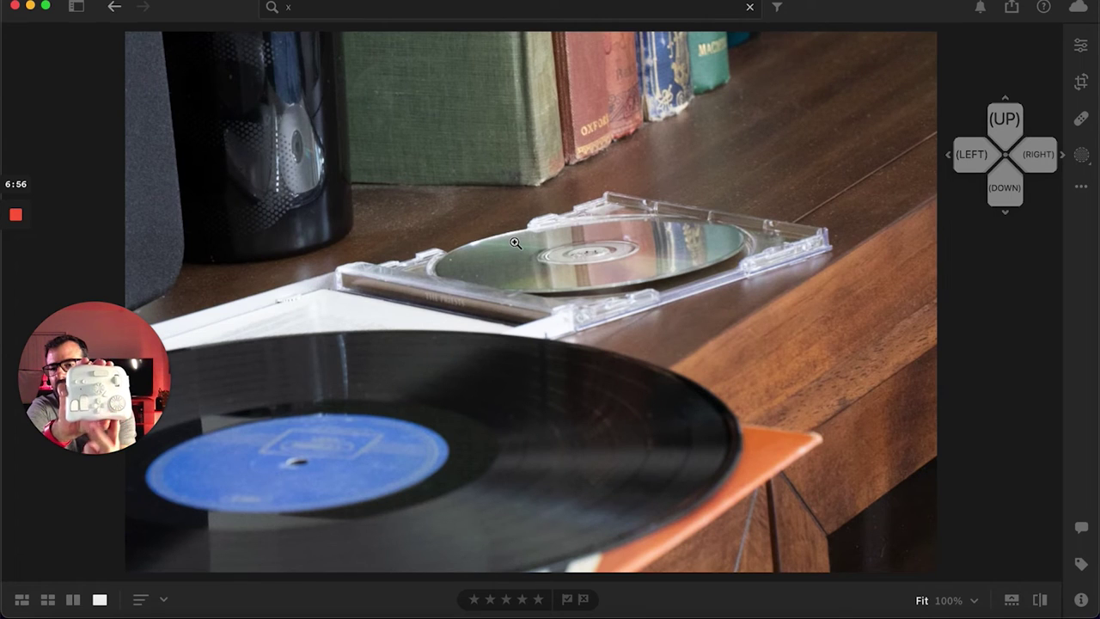
key("Right")
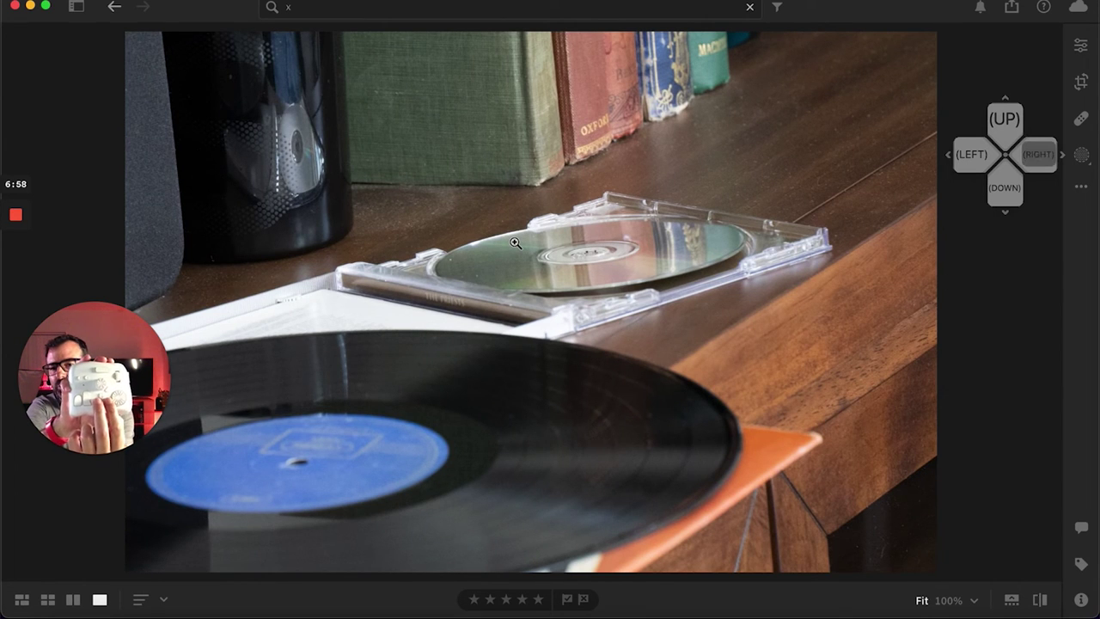
key("Right")
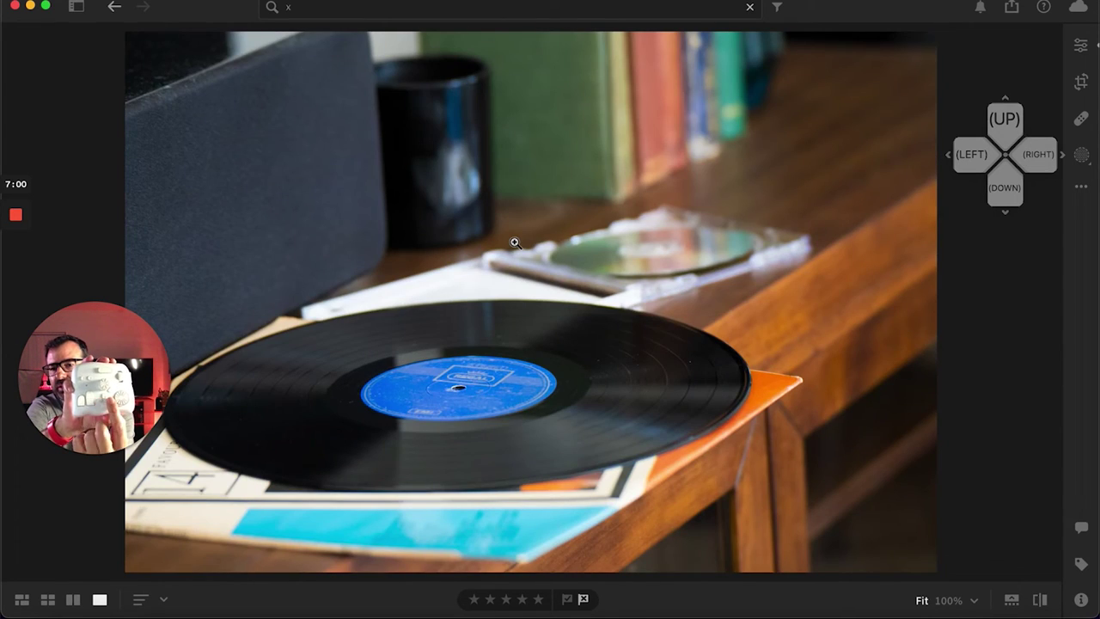
key("Left")
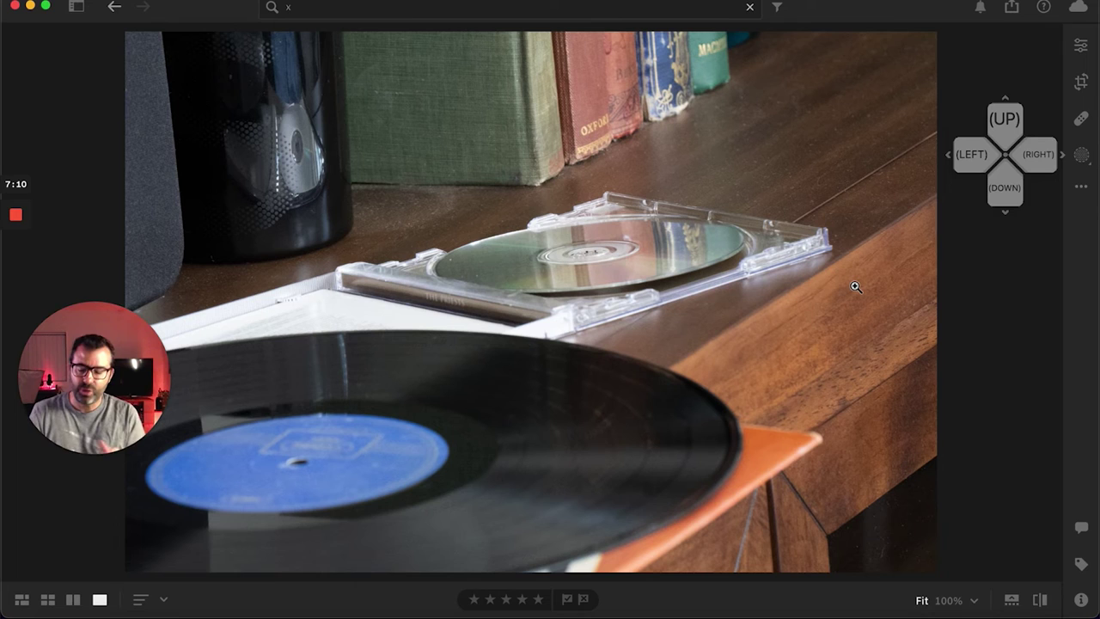
Show the Edit panel for the vinyl-and-CD photo and nudge Exposure to +0.08
left_click(1080, 46)
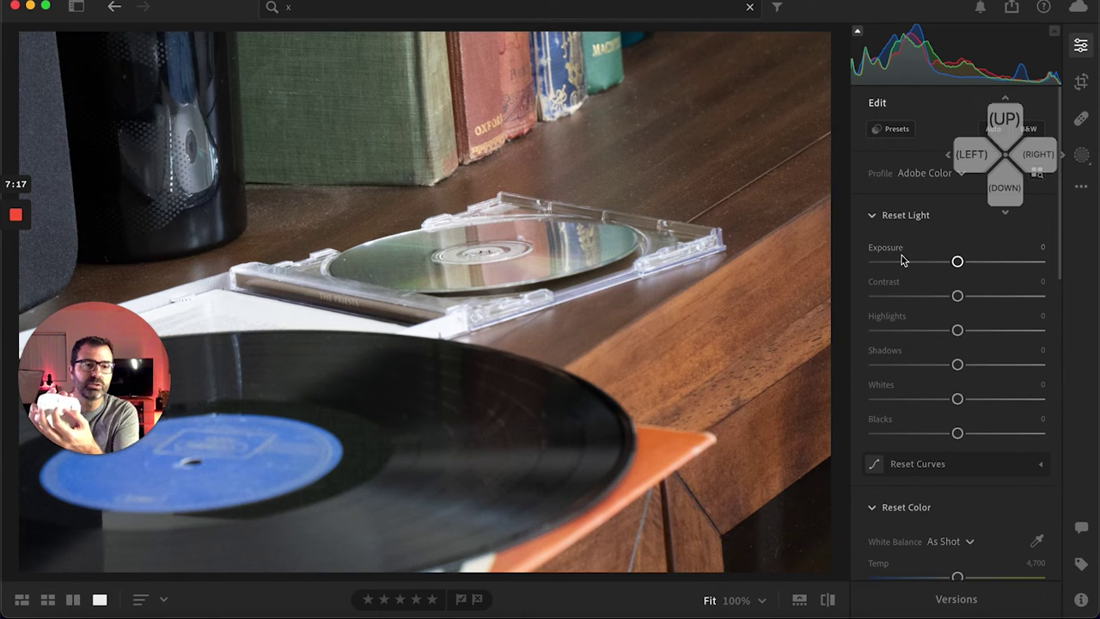
key("alt+Left")
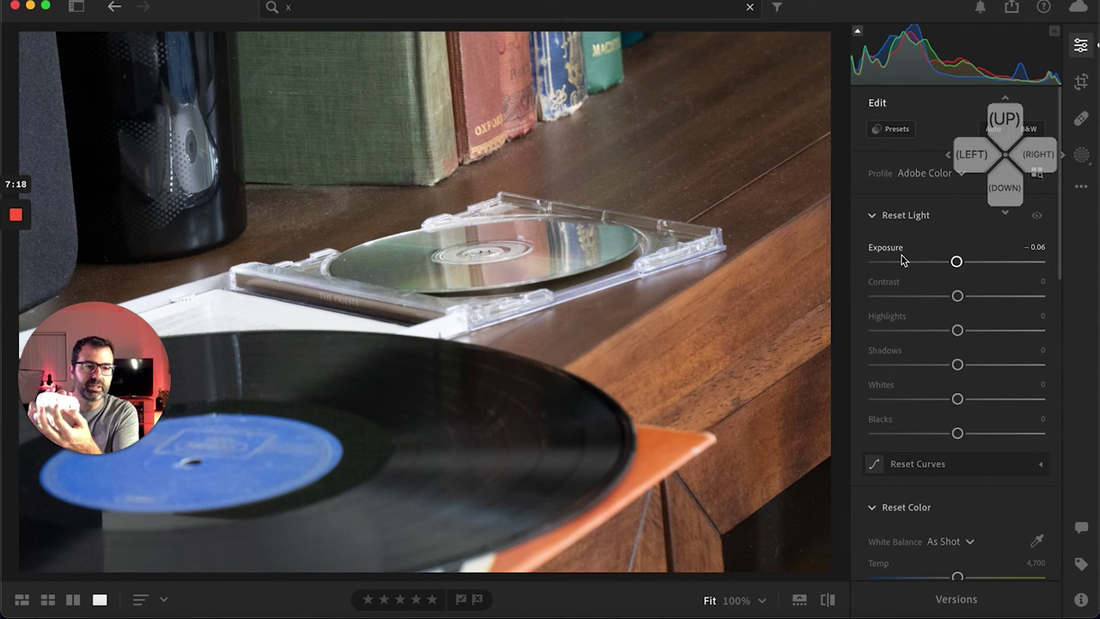
key("alt+Left")
key("alt+Left")
key("alt+Right")
key("alt+Right")
key("alt+Right")
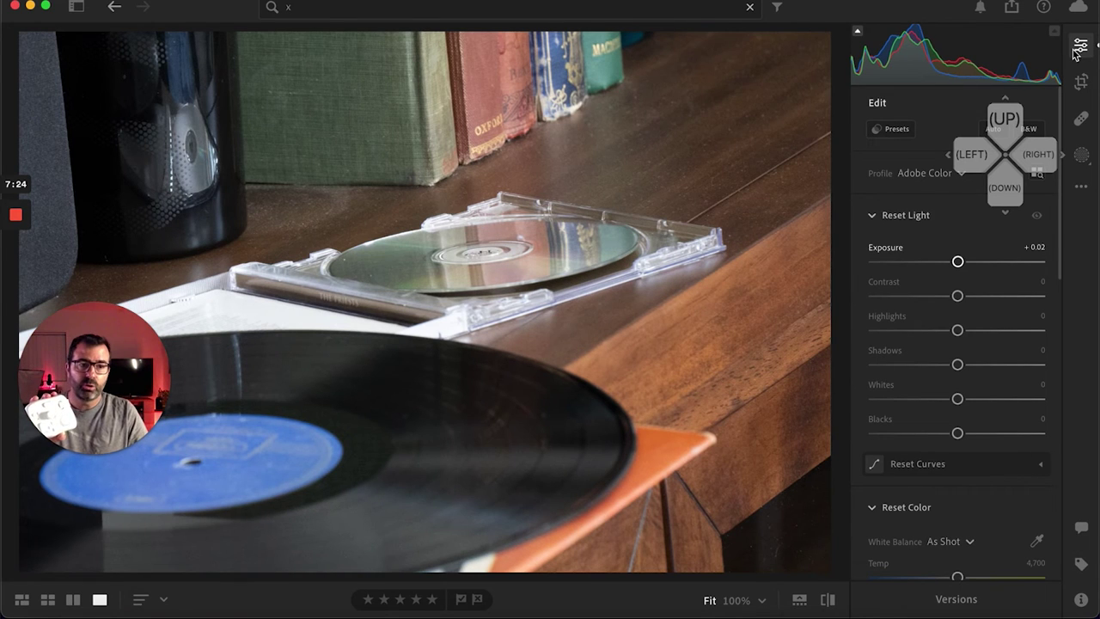
key("alt+Right")
key("alt+Right")
key("alt+Right")
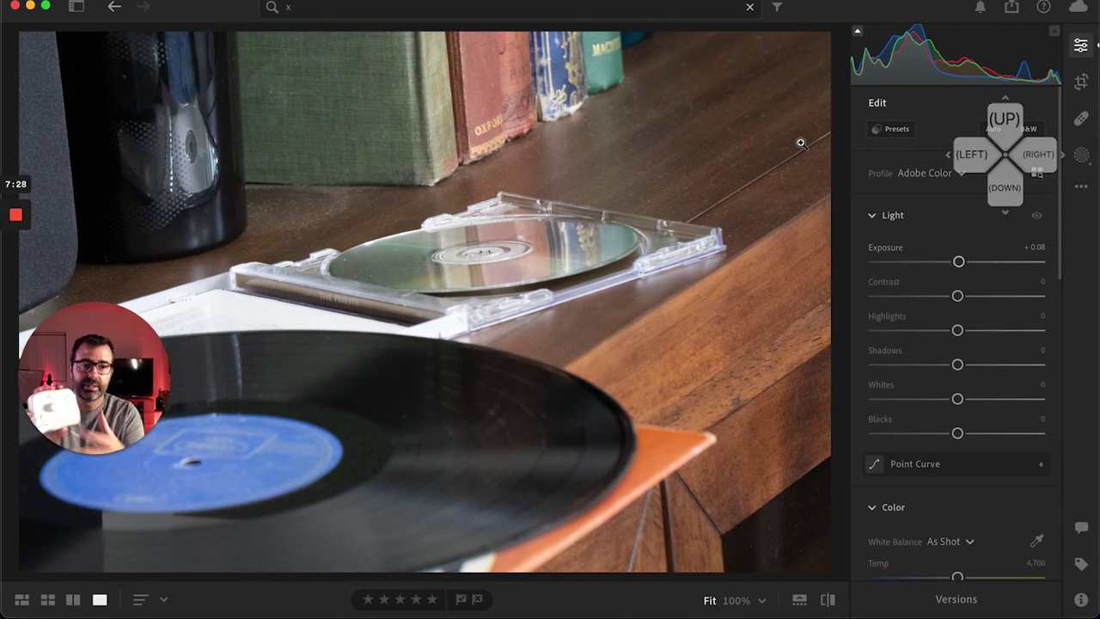
Hide the Edit panel and flag the close-up record-and-CD photo as rejected
left_click(1083, 51)
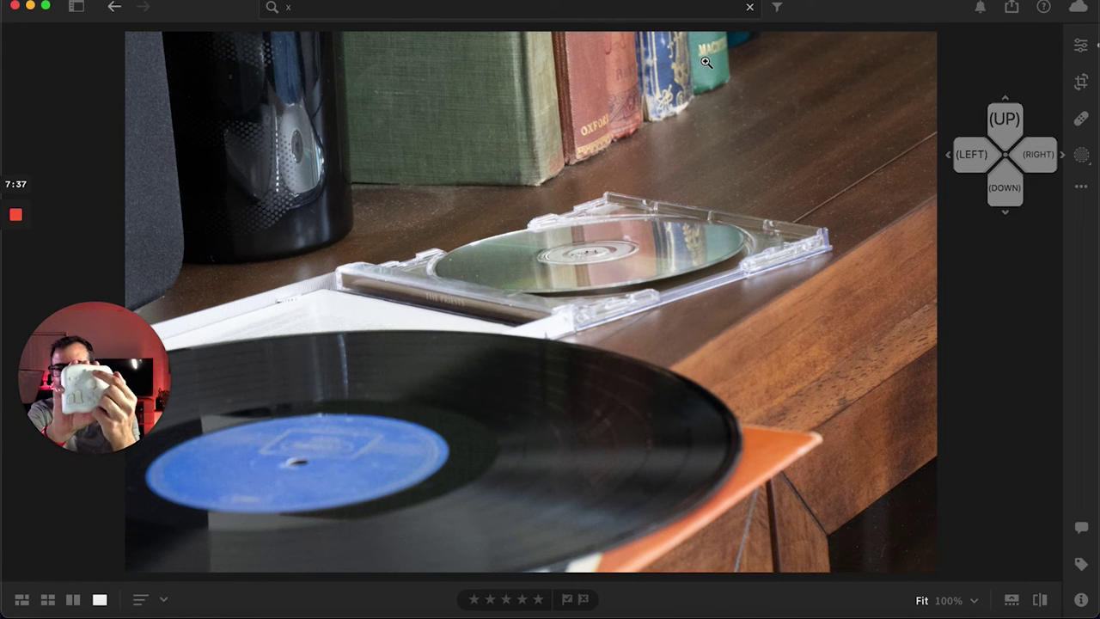
key("p")
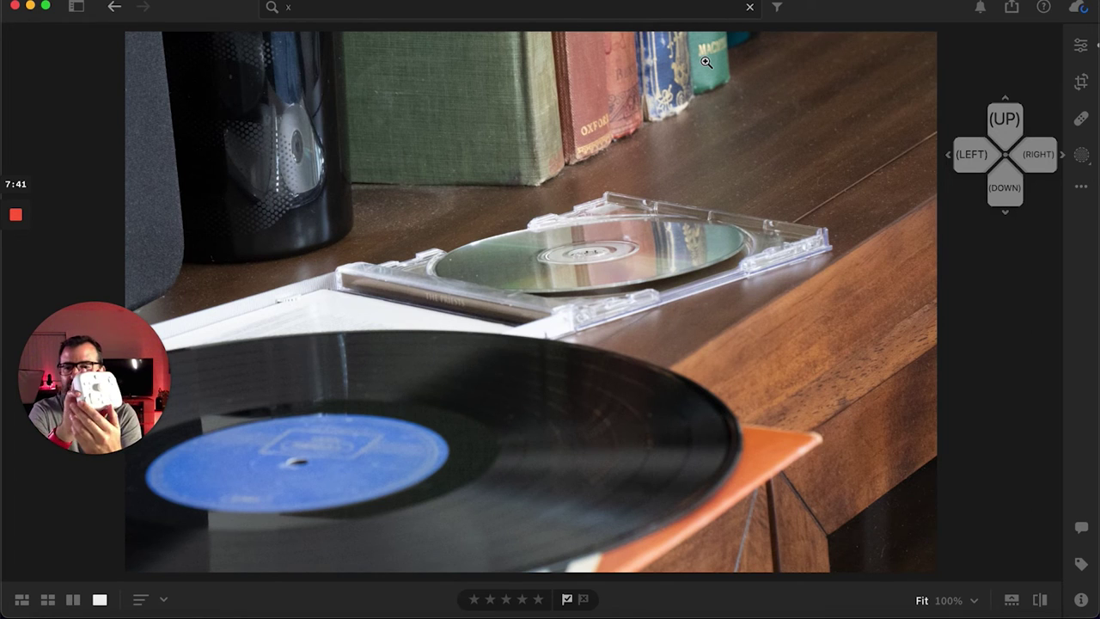
key("x")
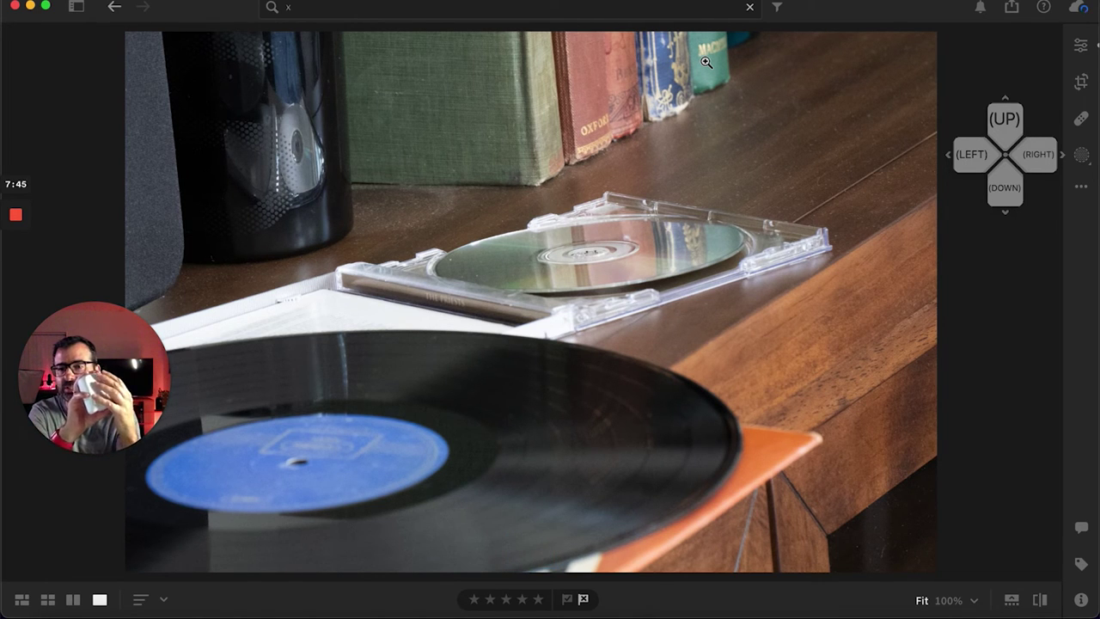
key("x")
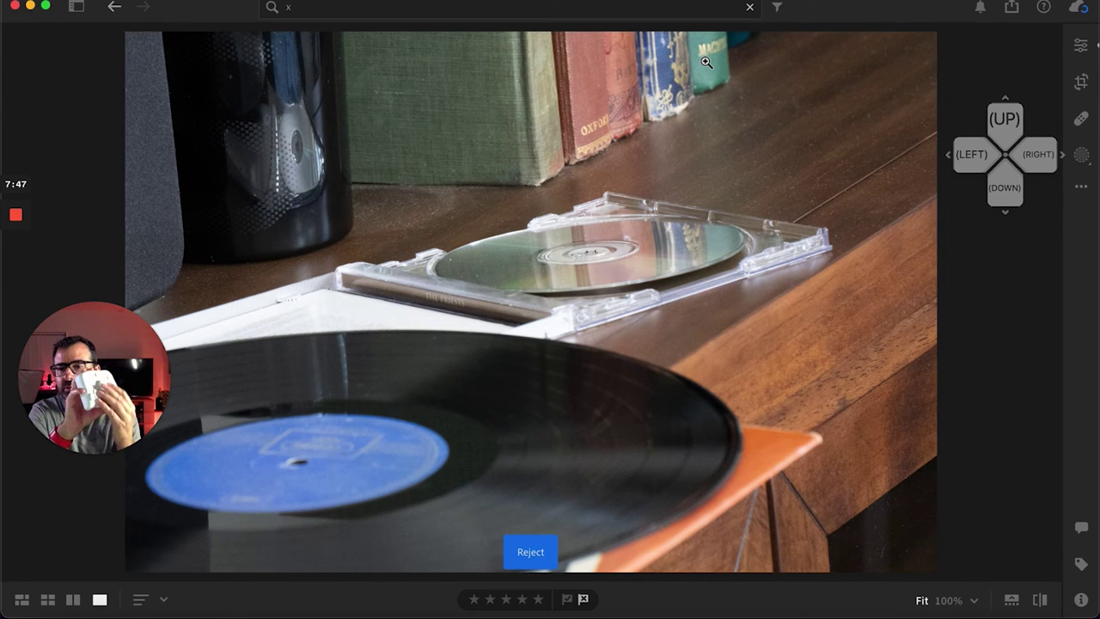
Step through the next two record shots, then return to the All Photos grid
key("Right")
key("Right")
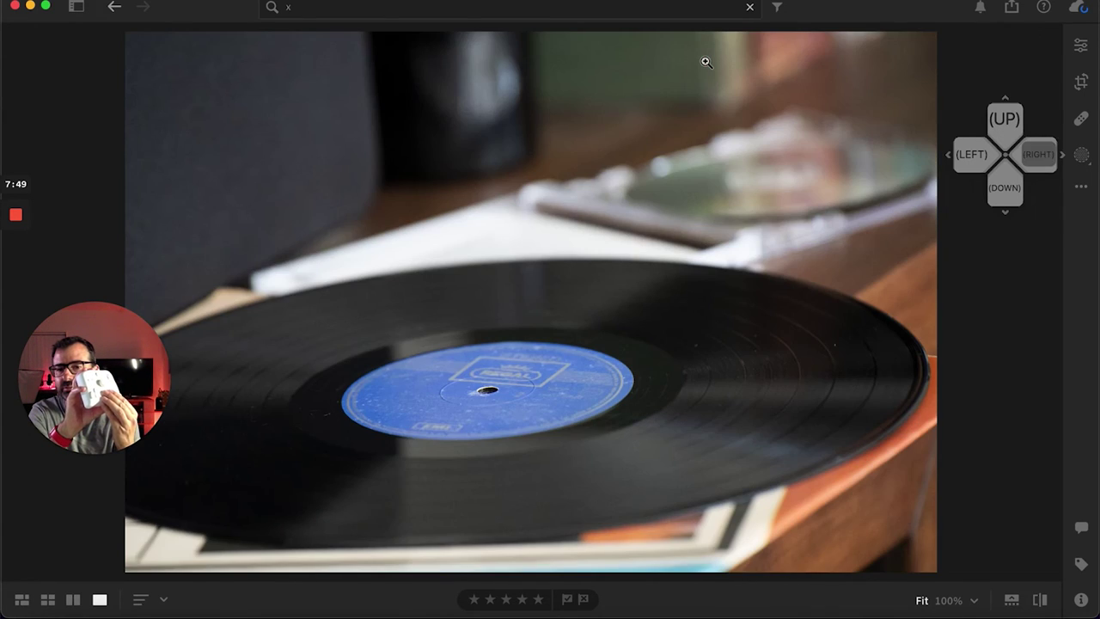
key("Right")
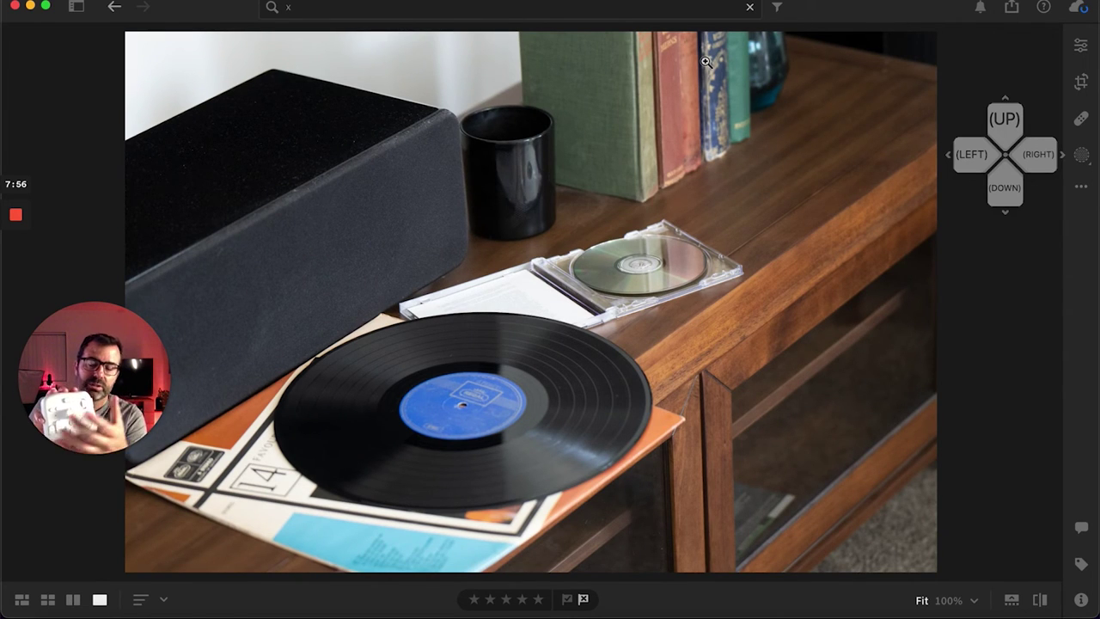
key("g")
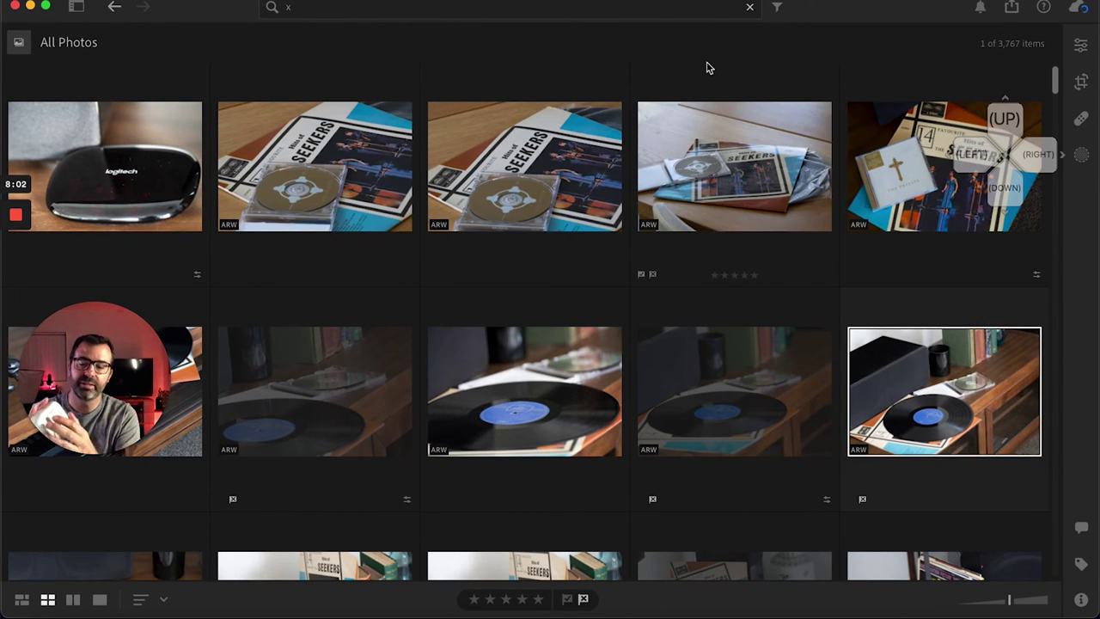
Select a record-sleeve thumbnail in the grid and open it in single-photo view
key("Up")
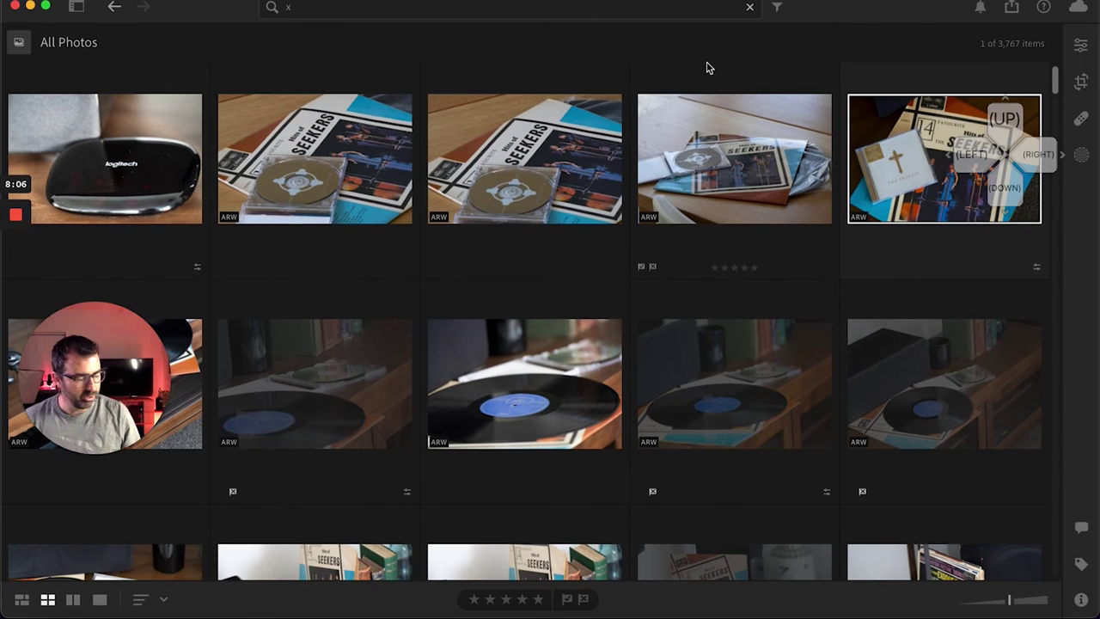
key("Down")
key("Left")
key("Left")
key("Down")
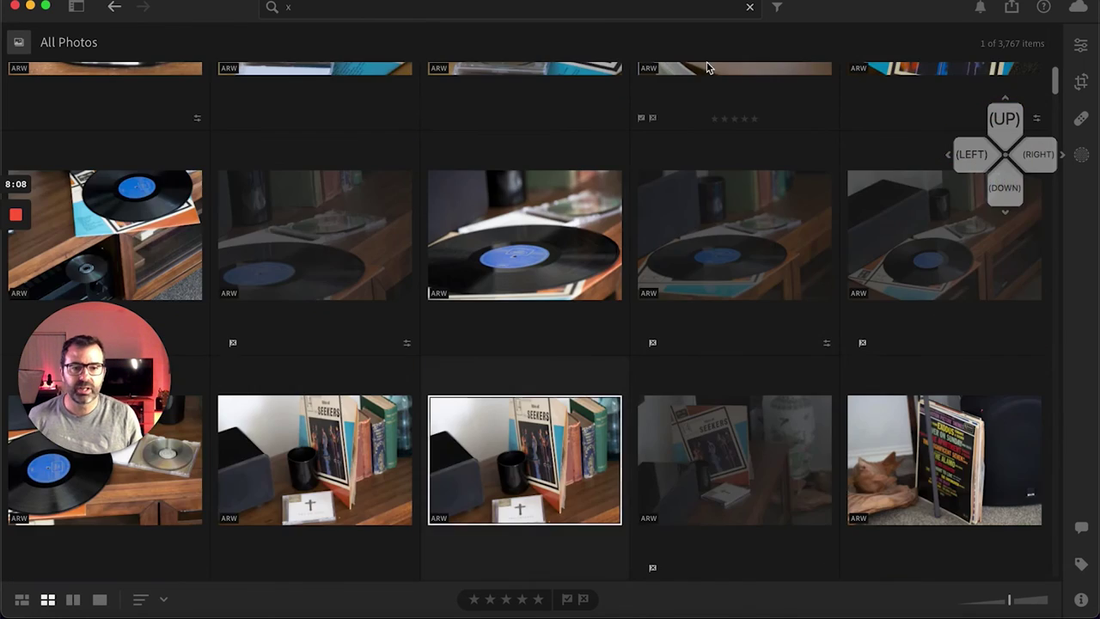
key("Down")
key("d")
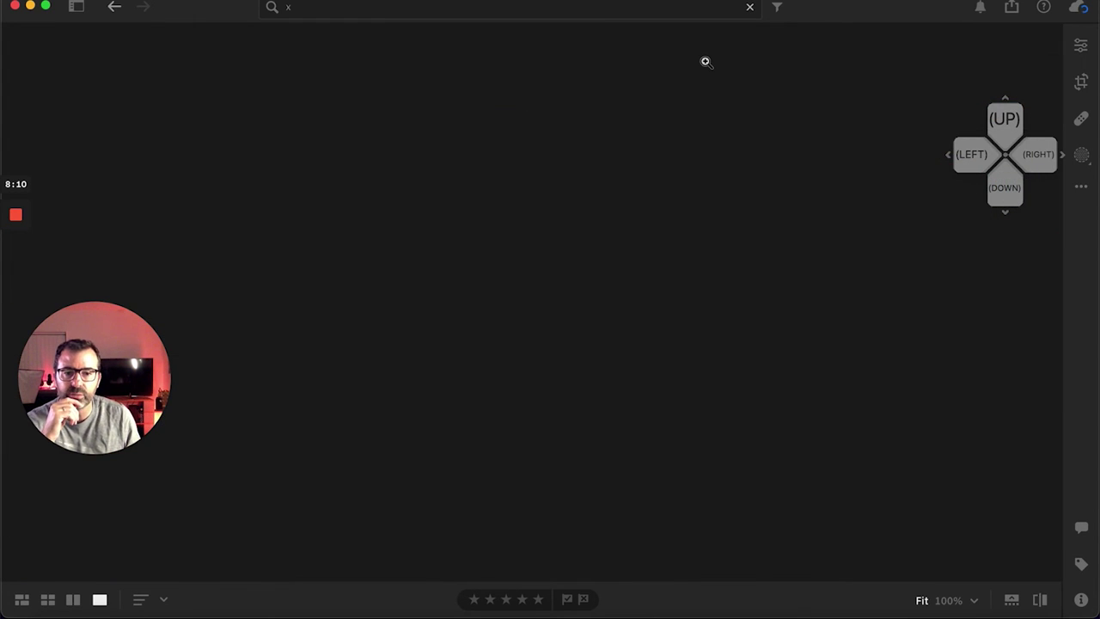
Pick the first sleeve photo, reject the blurry and earlier ones, then return to Grid
key("p")
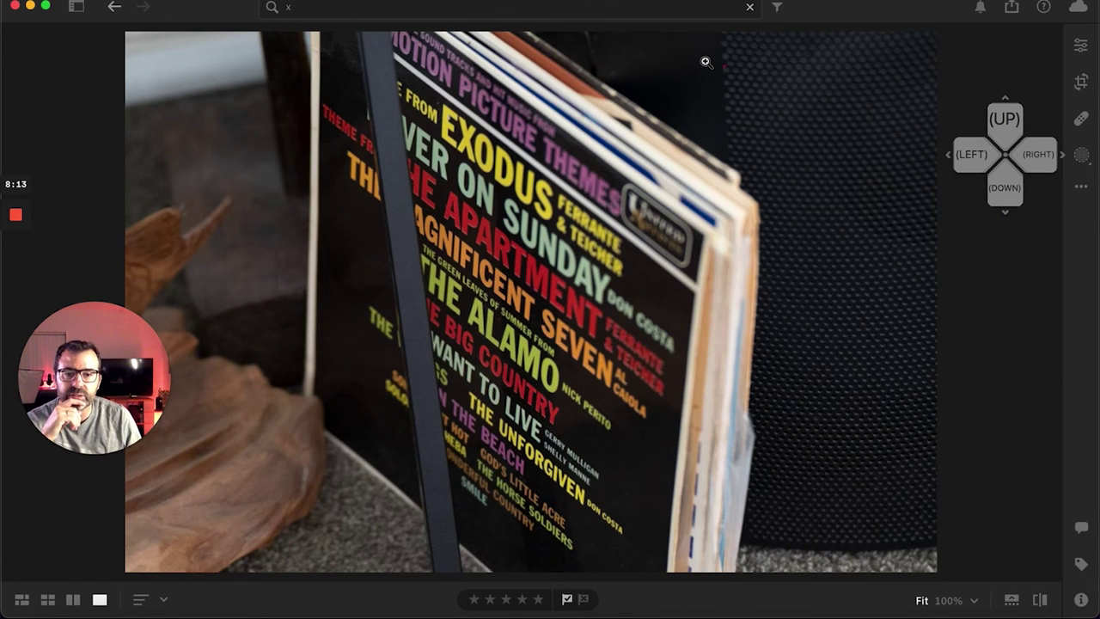
key("Left")
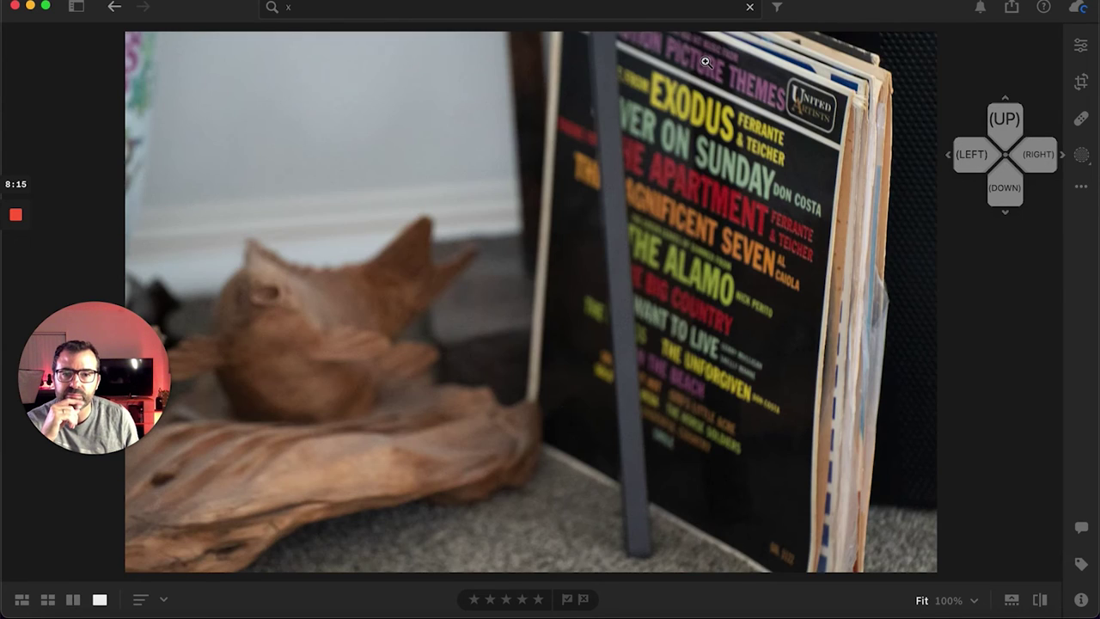
key("x")
key("Left")
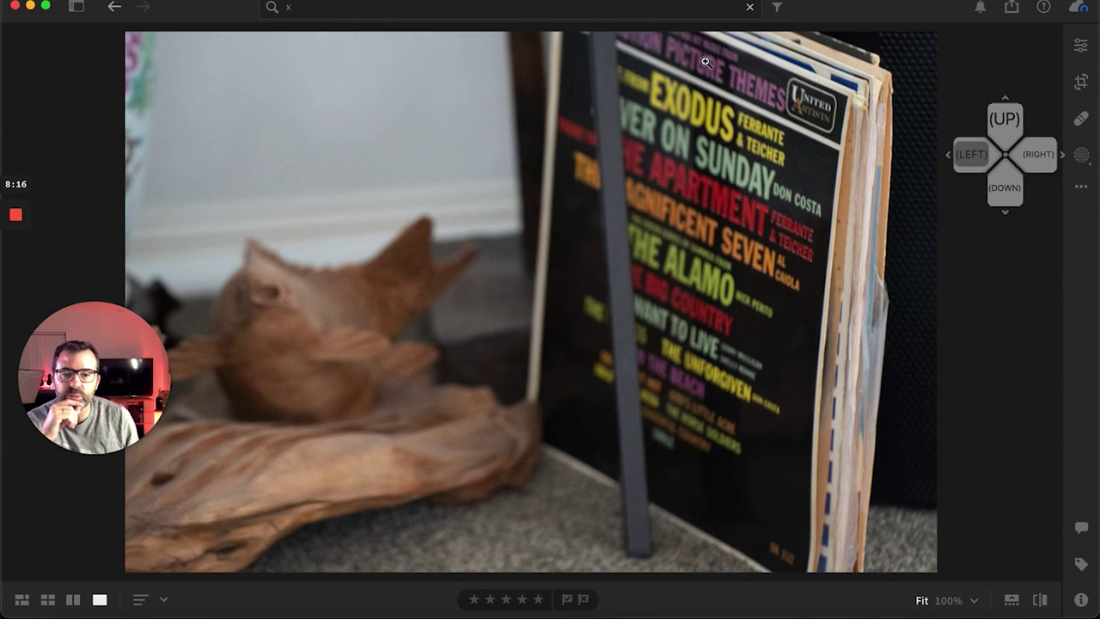
key("Left")
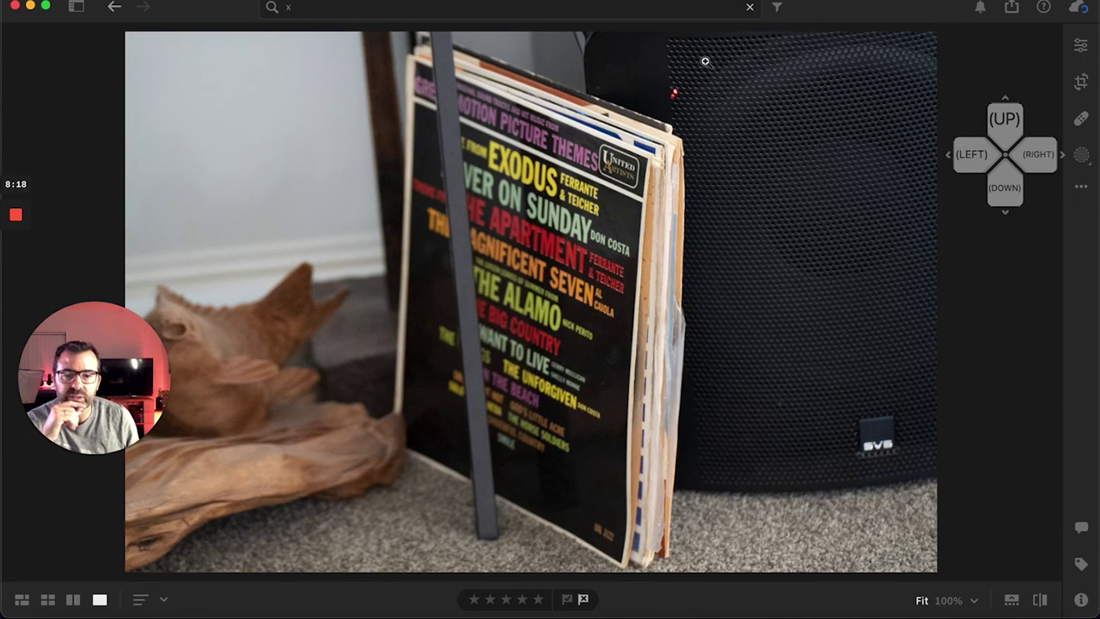
key("p")
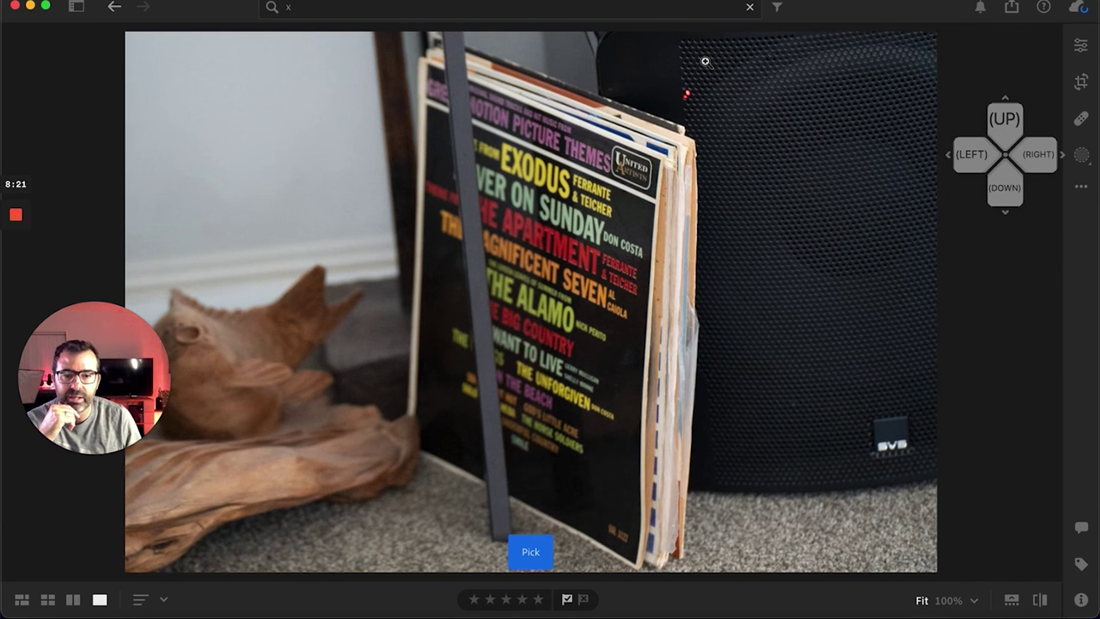
key("x")
key("g")
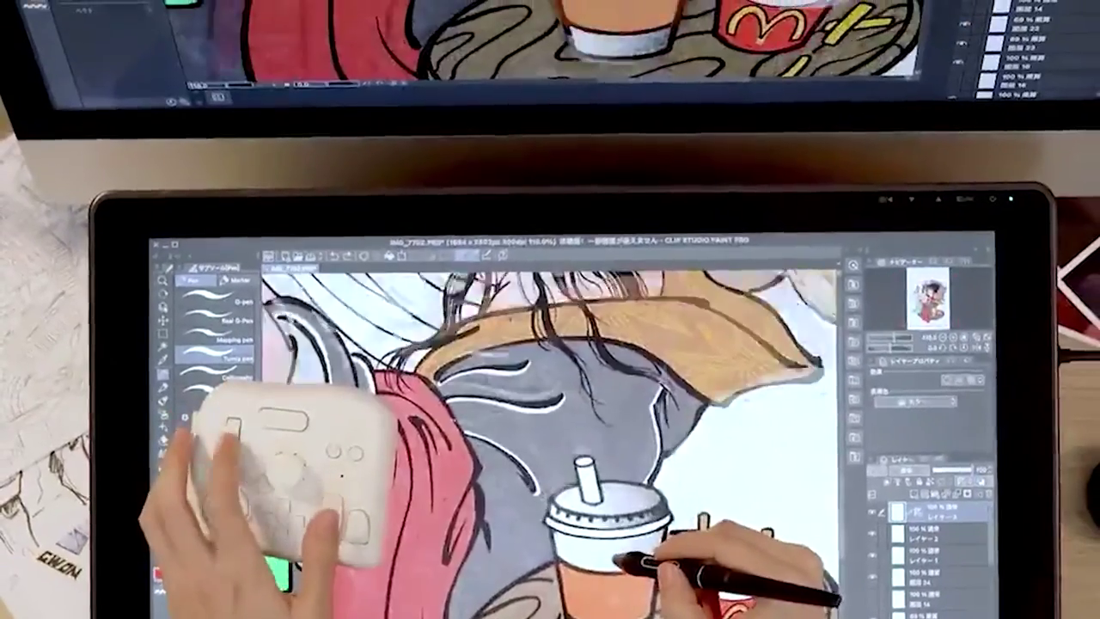
scroll(617, 559, "up", 5)
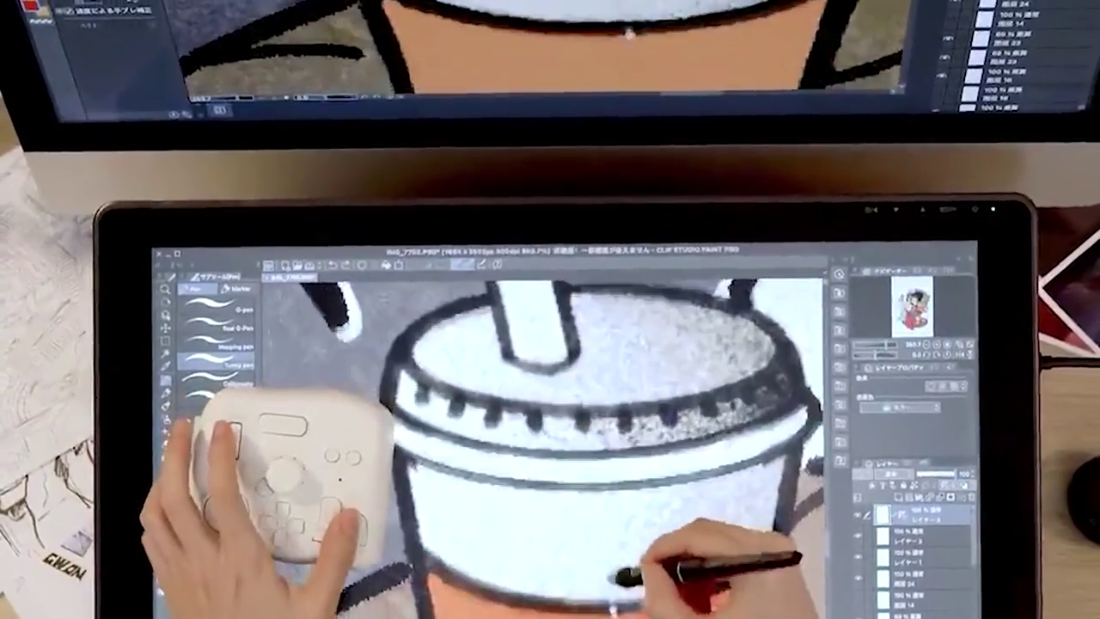
left_click_drag(614, 577, 608, 412)
mouse_move(599, 454)
left_mouse_down()
mouse_move(587, 494)
mouse_move(613, 467)
left_mouse_up()
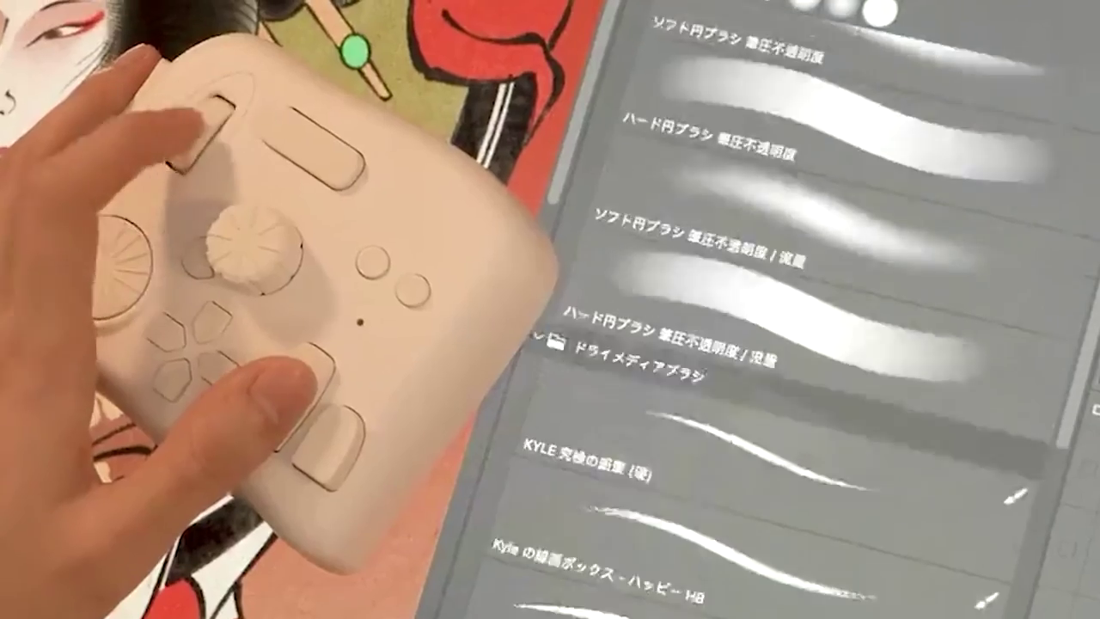
scroll(817, 344, "down", 3)
left_click(835, 197)
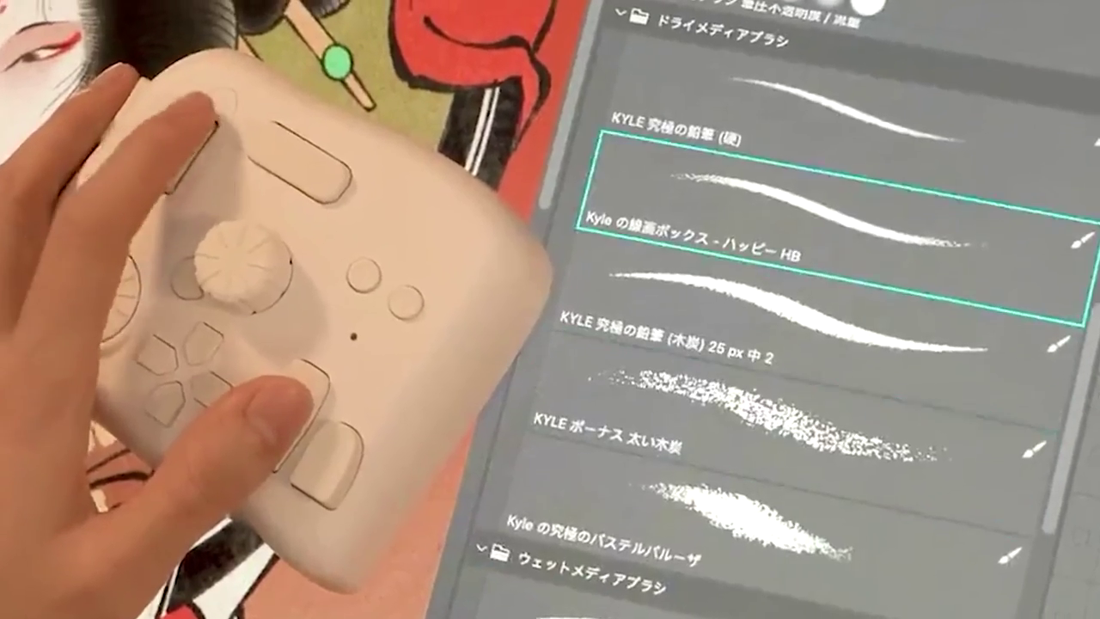